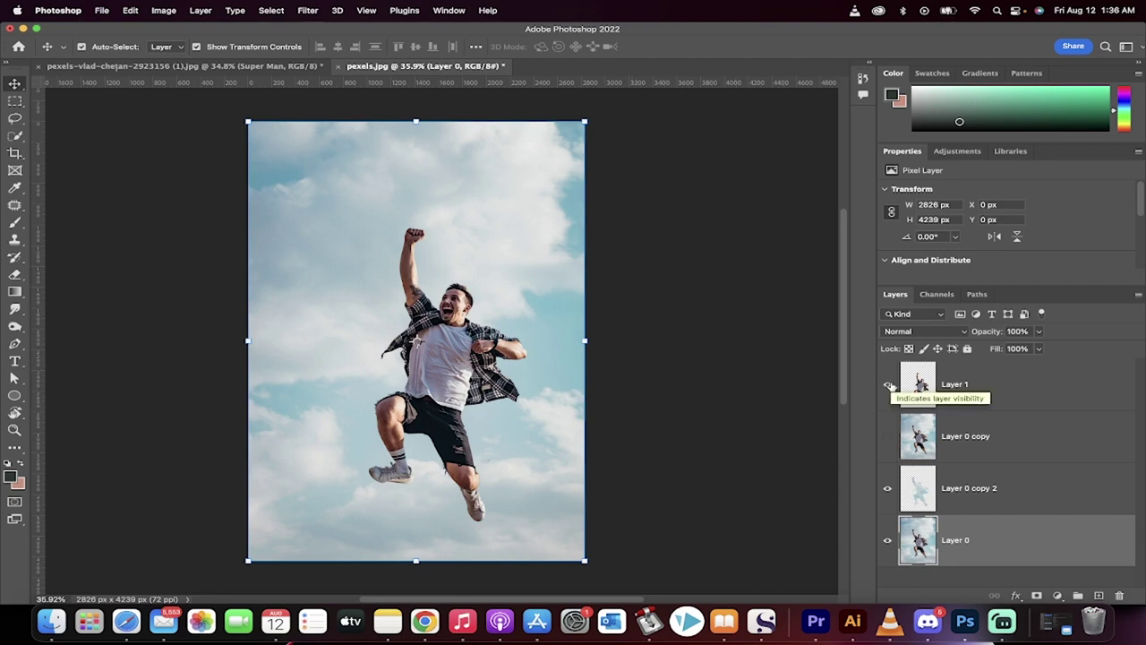
Step: Hide and re-show Layer 1, Layer 0 copy 2 and Layer 0 copy to inspect the example's layers
{"action": "left_click", "coordinate": [889, 385]}
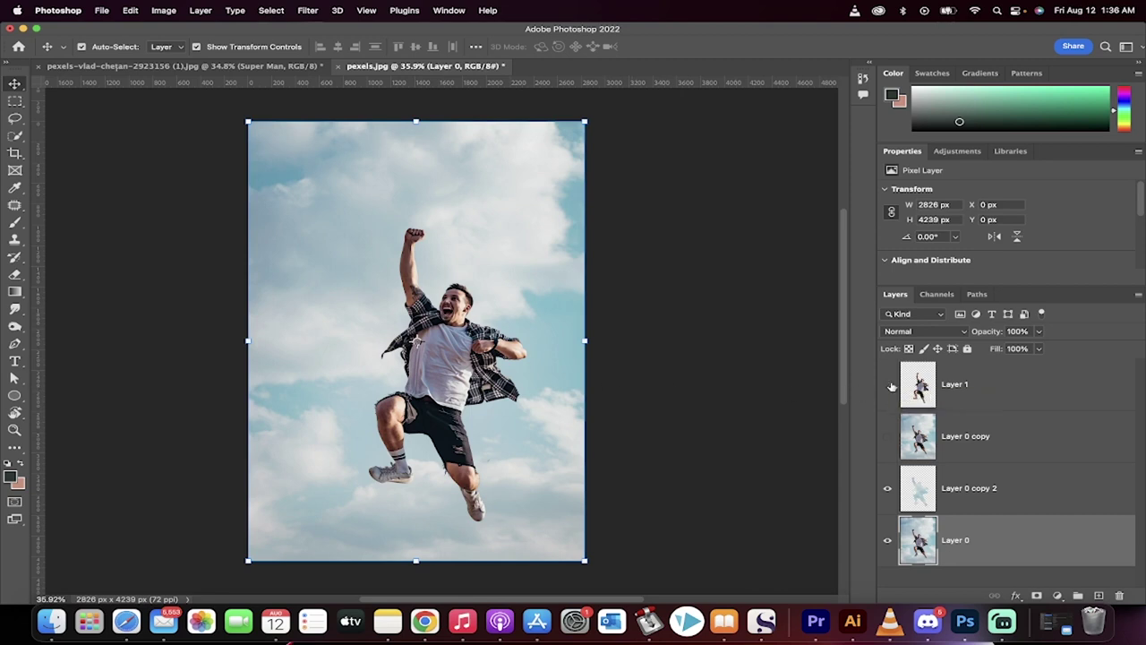
{"action": "left_click", "coordinate": [888, 490]}
{"action": "left_click", "coordinate": [888, 491]}
{"action": "left_click", "coordinate": [889, 438]}
{"action": "left_click", "coordinate": [888, 386]}
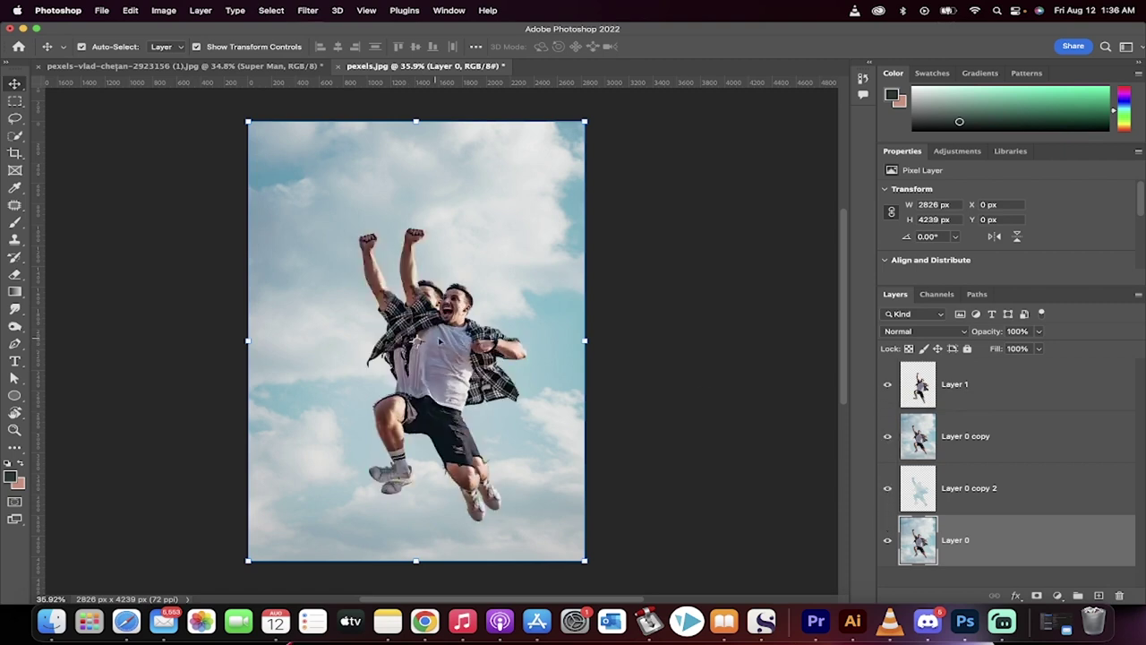
Step: Compare the result with Layer 1 off and on, then switch to the pexels-vlad-chetan document
{"action": "left_click", "coordinate": [888, 386]}
{"action": "left_click", "coordinate": [888, 386]}
{"action": "left_click", "coordinate": [143, 67]}
Step: Duplicate the Super Man layer to Super Man copy, hide the copy, and reselect the original
{"action": "scroll", "coordinate": [454, 255], "scroll_direction": "up", "scroll_amount": 1}
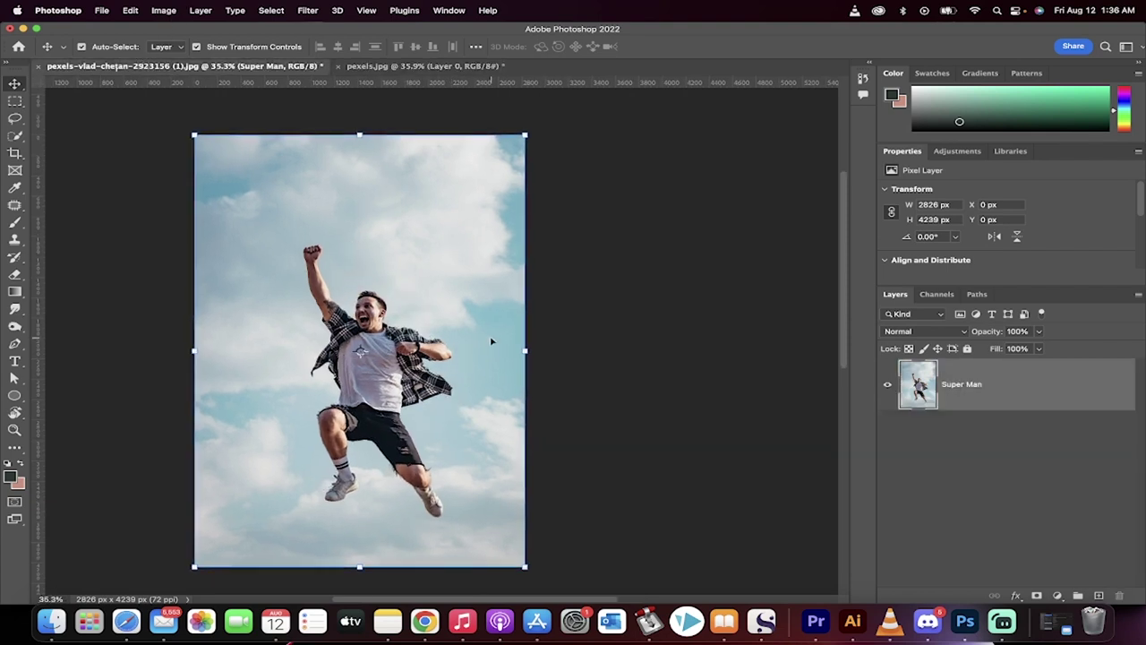
{"action": "scroll", "coordinate": [491, 341], "scroll_direction": "up", "scroll_amount": 1}
{"action": "left_click", "coordinate": [606, 383]}
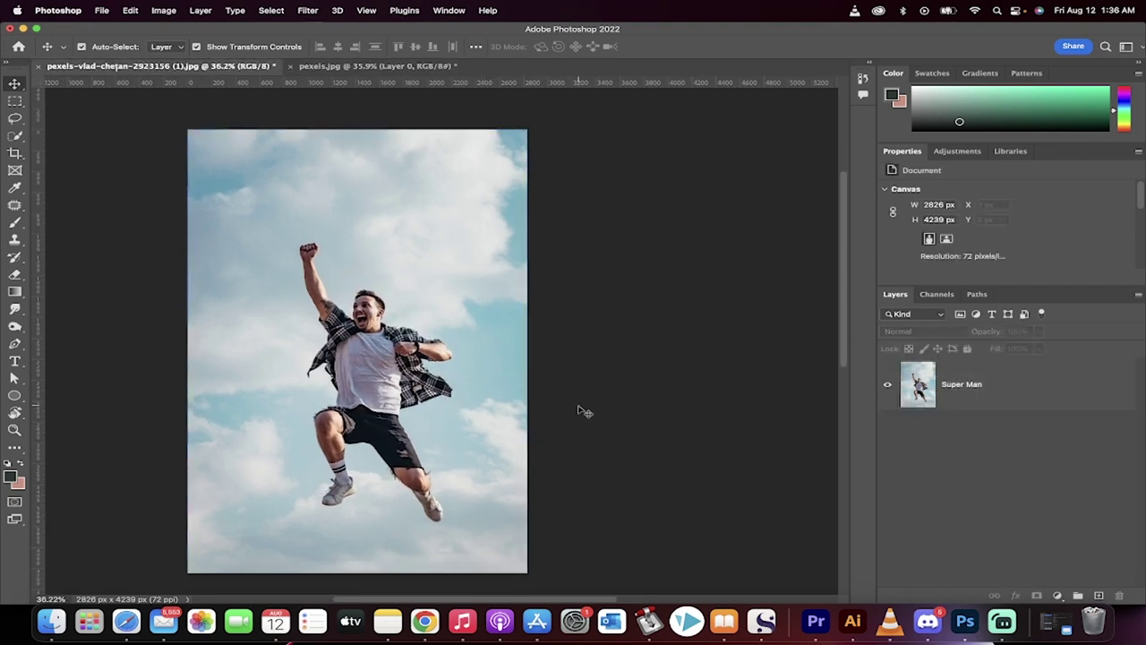
{"action": "scroll", "coordinate": [578, 411], "scroll_direction": "down", "scroll_amount": 1}
{"action": "left_click", "coordinate": [972, 405]}
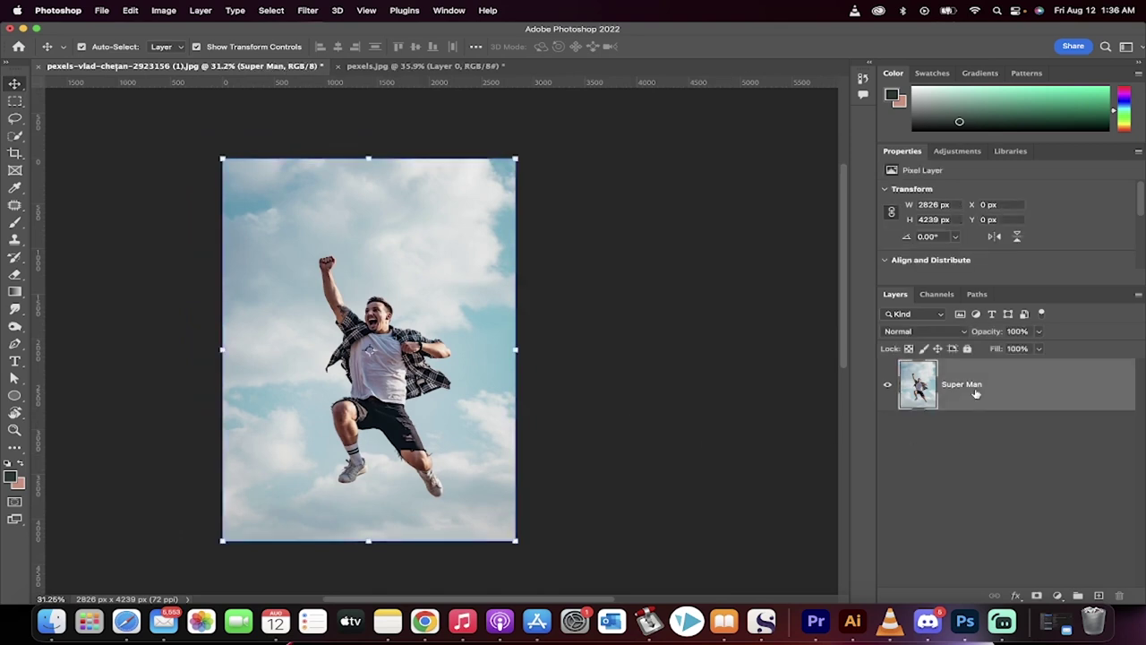
{"action": "left_click_drag", "start_coordinate": [1044, 392], "coordinate": [1099, 594]}
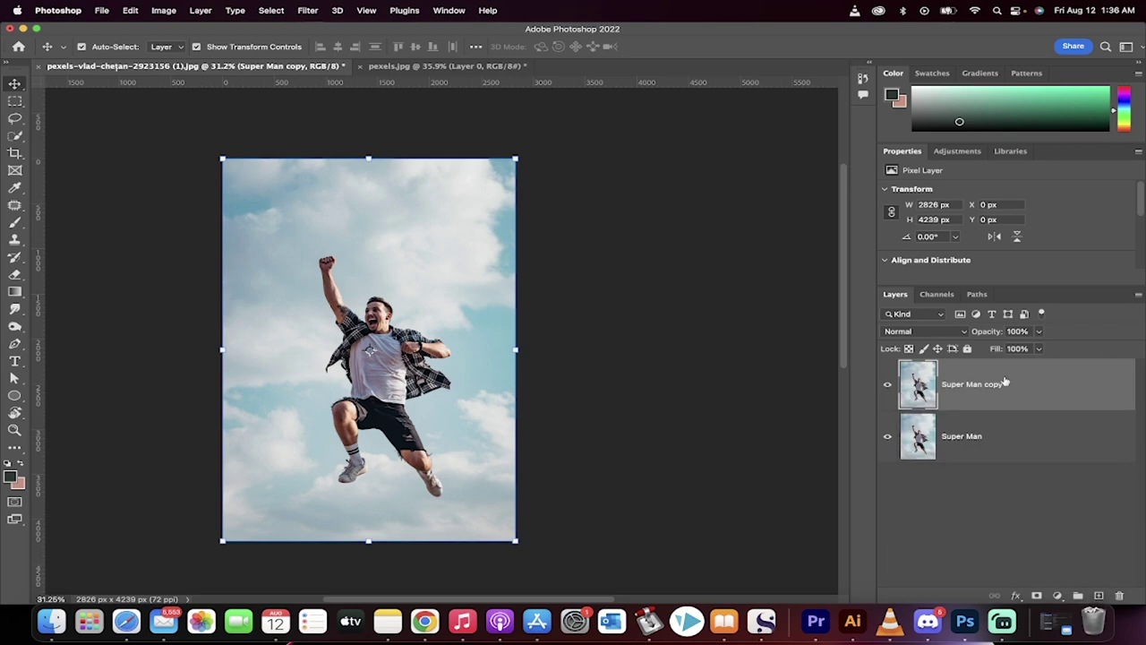
{"action": "left_click", "coordinate": [891, 387]}
{"action": "left_click", "coordinate": [967, 445]}
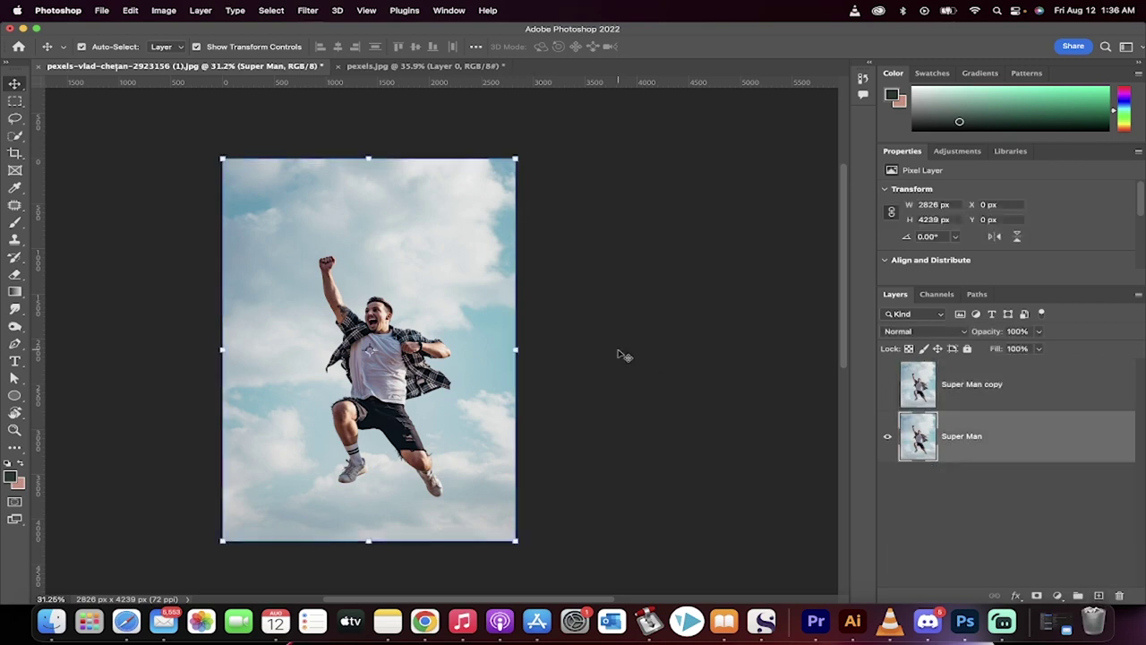
{"action": "scroll", "coordinate": [502, 298], "scroll_direction": "up", "scroll_amount": 2}
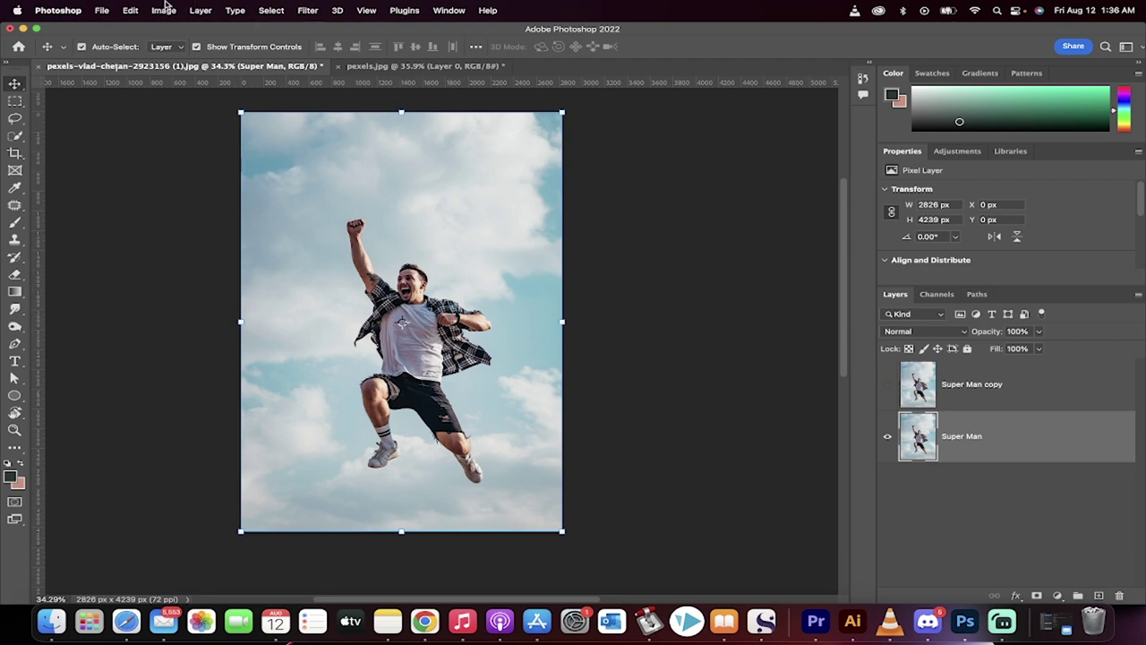
Step: Select the jumping man with Select > Subject and pick the Quick Selection tool
{"action": "left_click", "coordinate": [279, 8]}
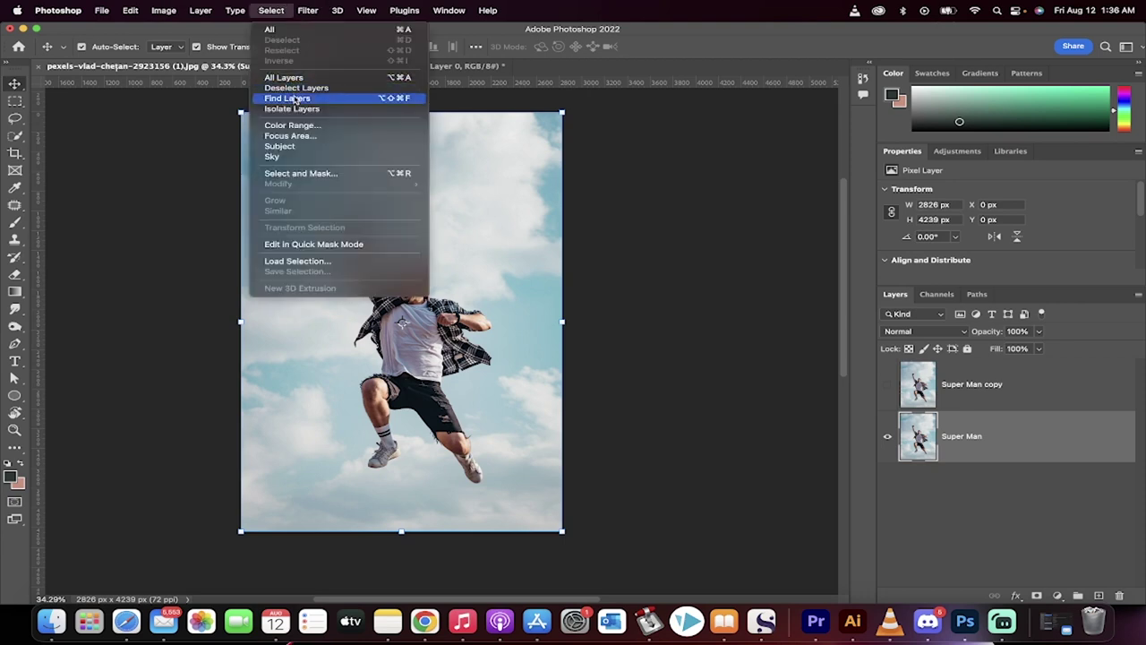
{"action": "left_click", "coordinate": [285, 146]}
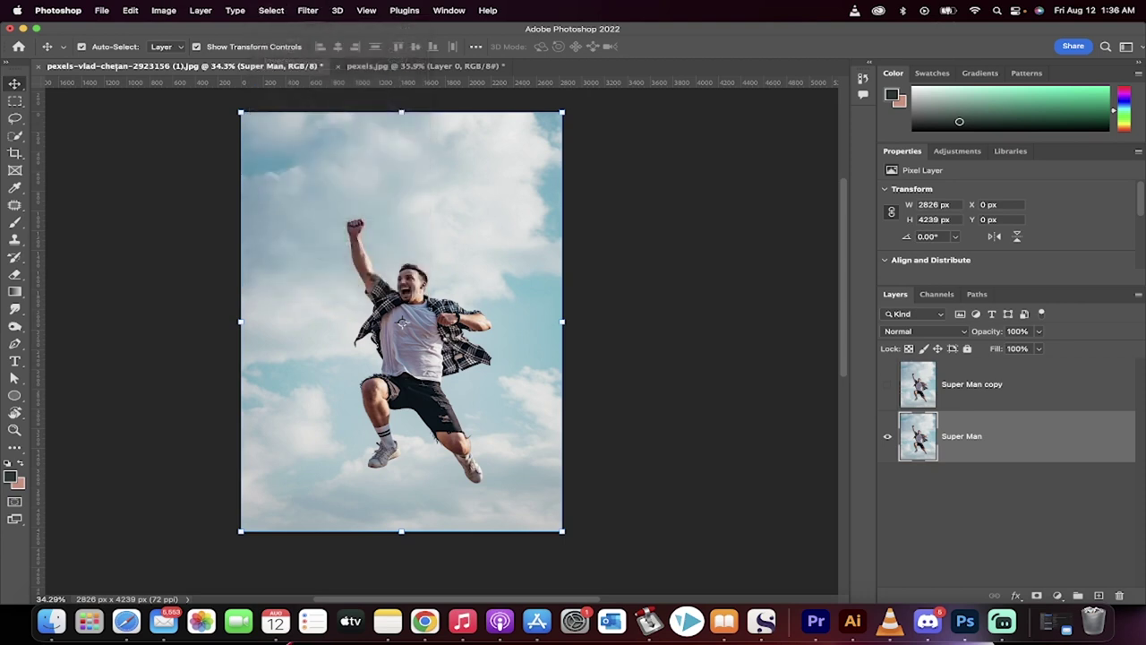
{"action": "left_click", "coordinate": [14, 135]}
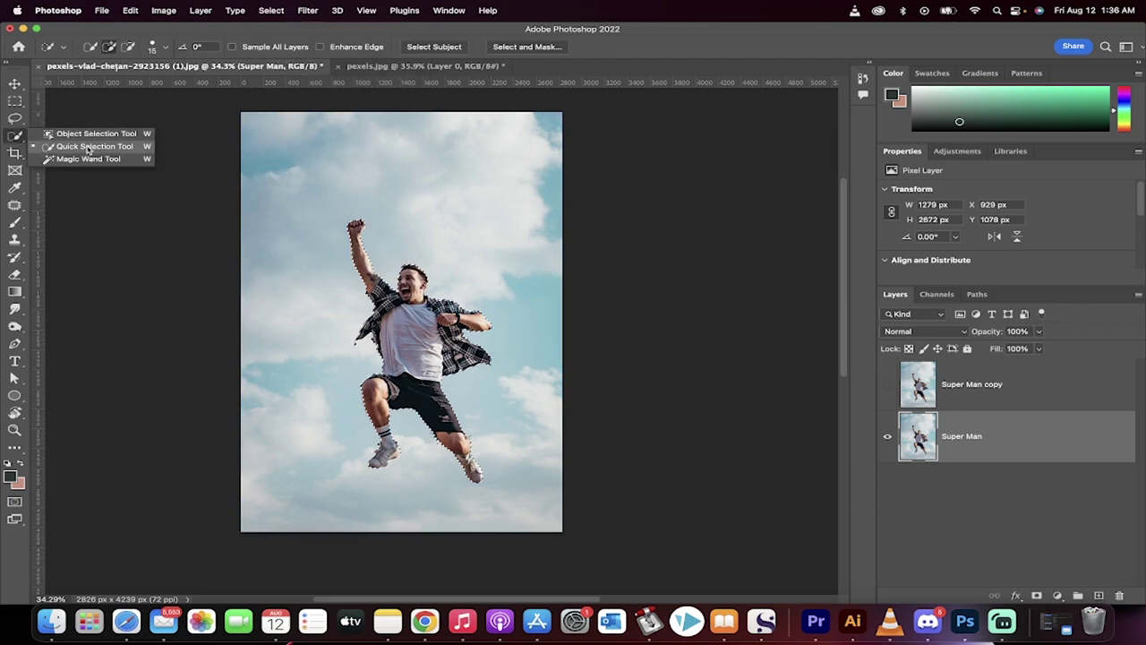
{"action": "left_click", "coordinate": [17, 134]}
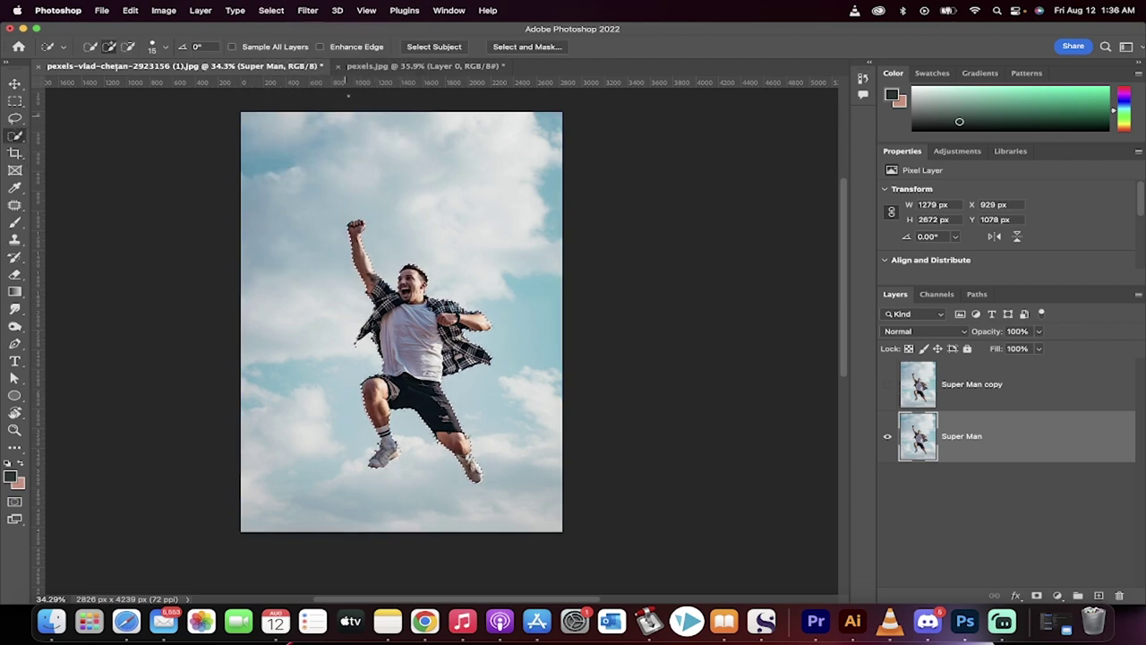
Step: Expand the man's selection by 20 pixels
{"action": "left_click", "coordinate": [272, 10]}
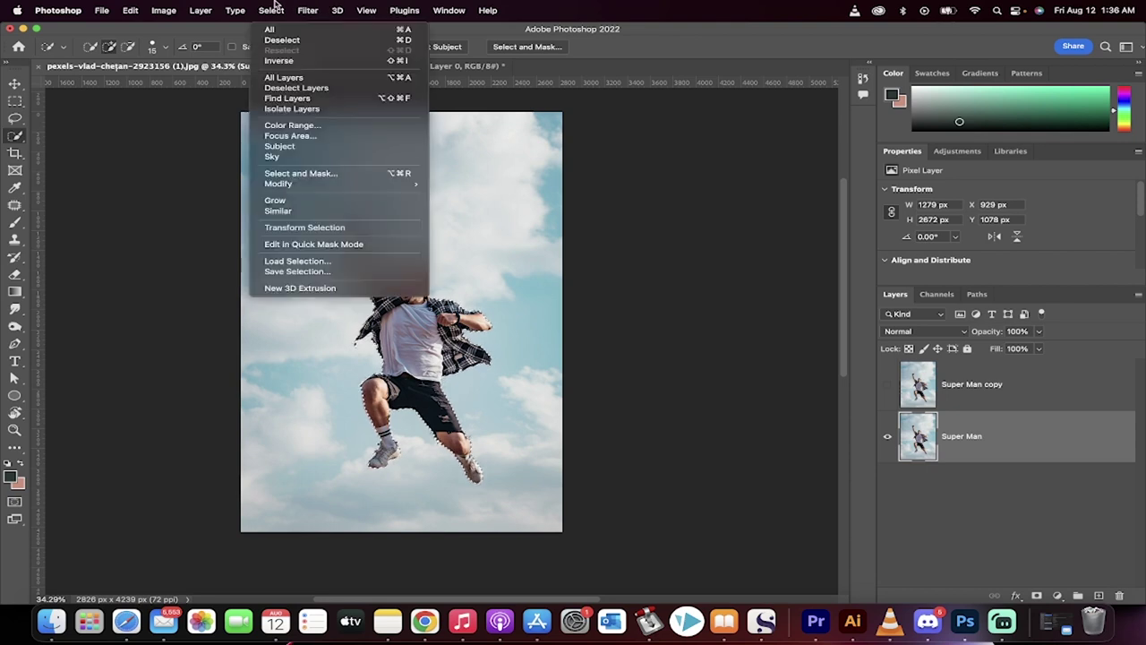
{"action": "mouse_move", "coordinate": [319, 185]}
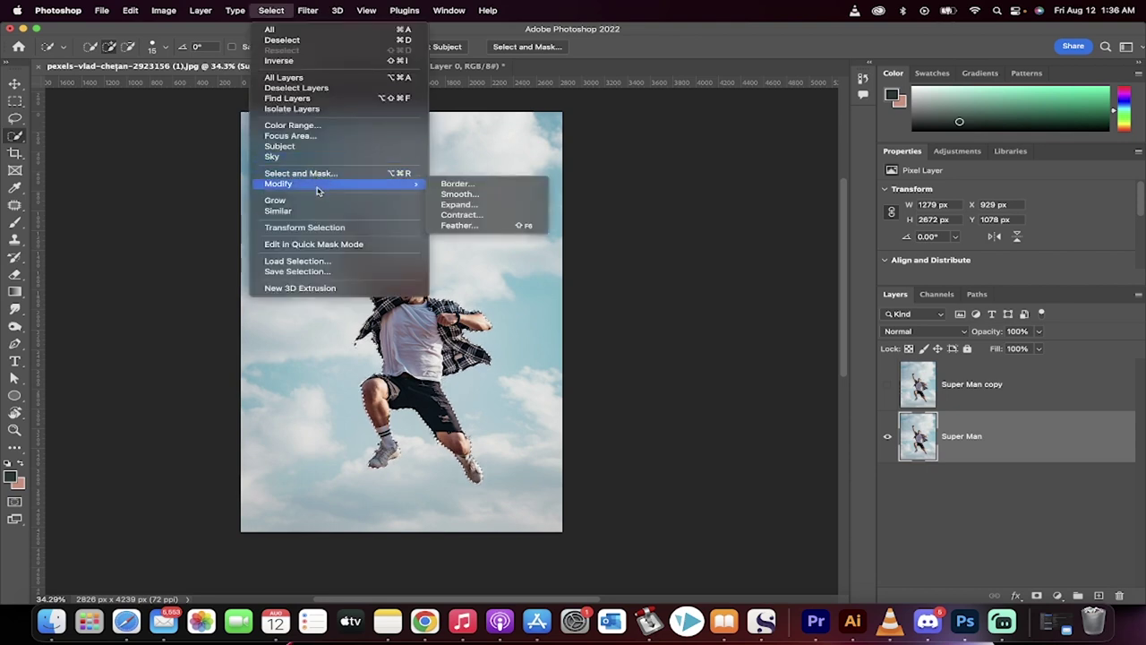
{"action": "left_click", "coordinate": [489, 208]}
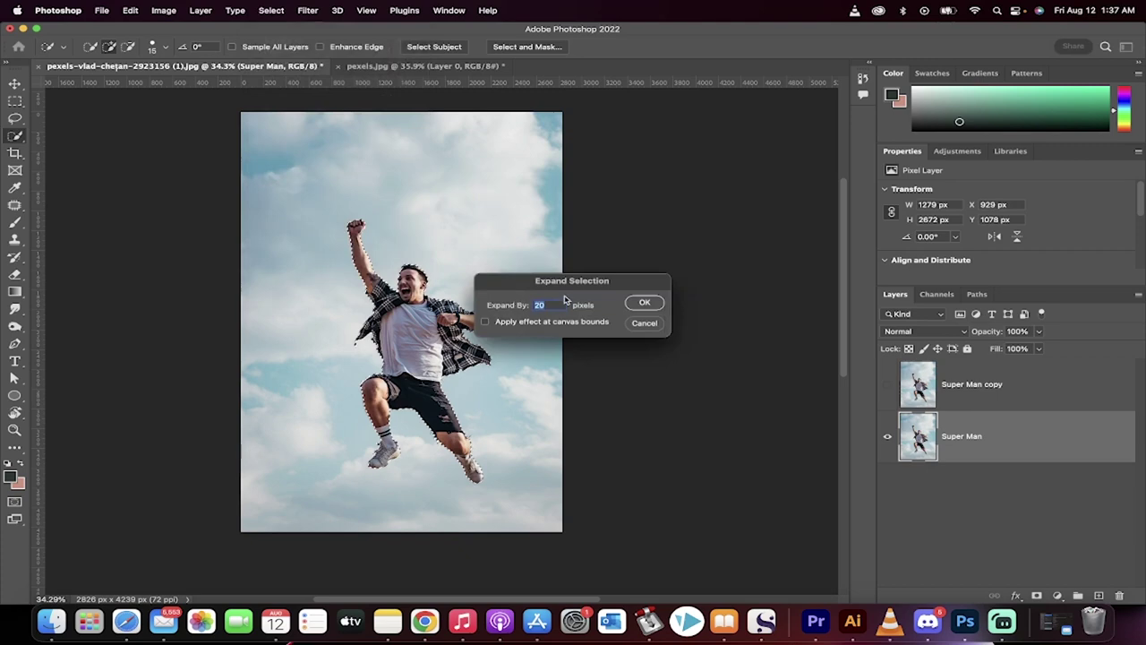
{"action": "left_click", "coordinate": [645, 304]}
{"action": "scroll", "coordinate": [556, 334], "scroll_direction": "up", "scroll_amount": 3}
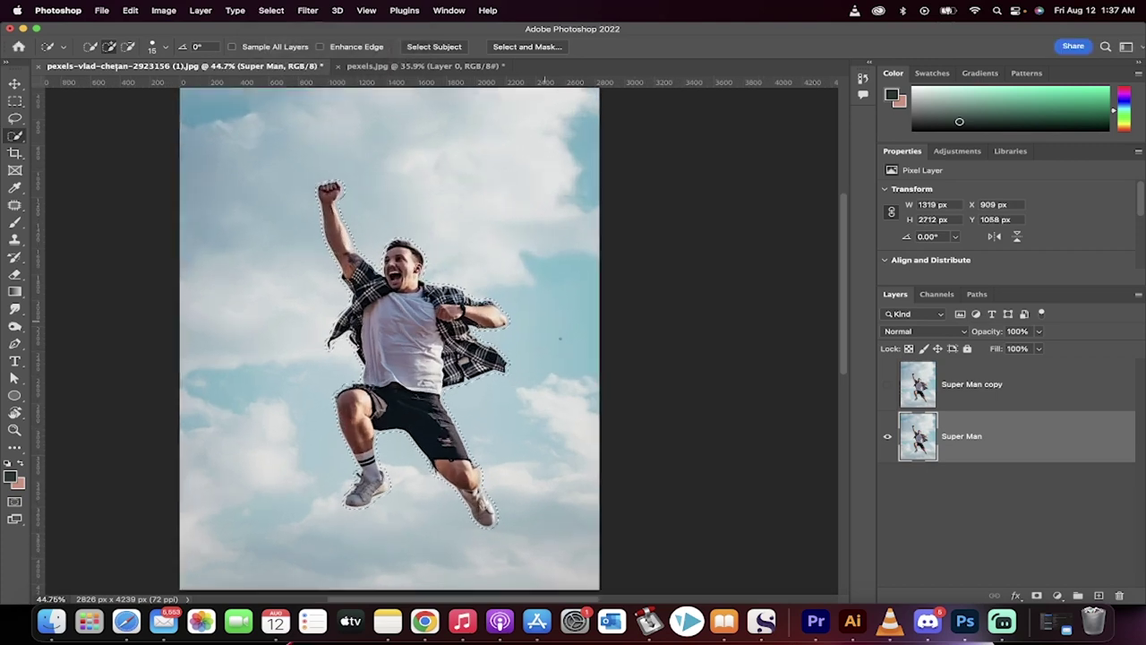
{"action": "scroll", "coordinate": [441, 337], "scroll_direction": "up", "scroll_amount": 2}
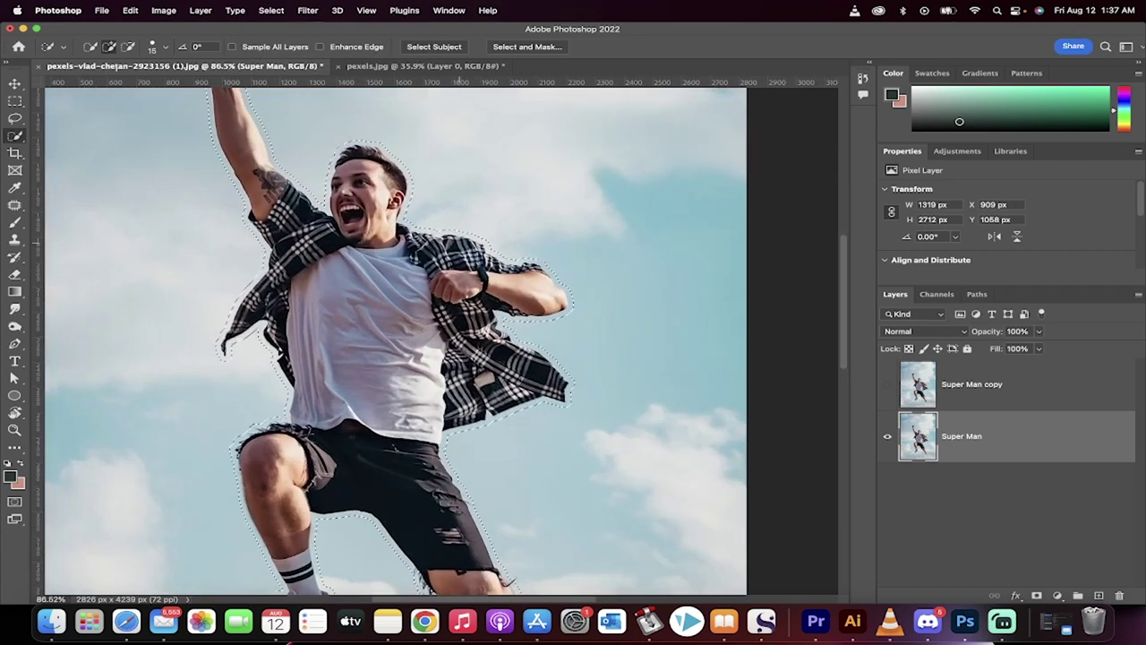
{"action": "scroll", "coordinate": [462, 238], "scroll_direction": "down", "scroll_amount": 2}
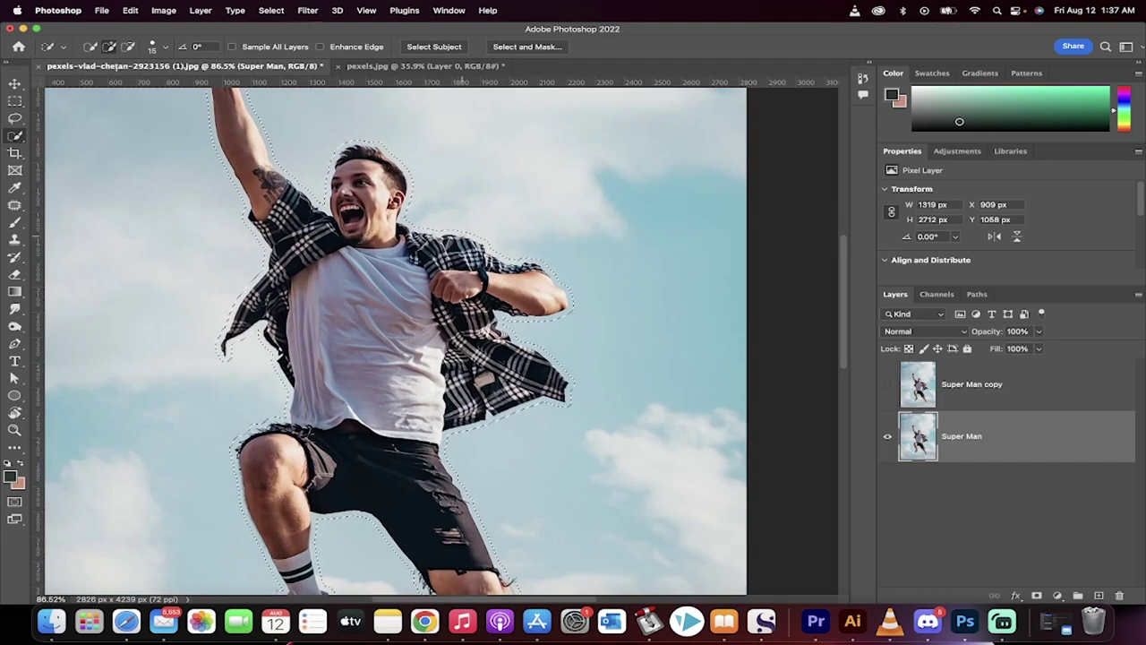
{"action": "scroll", "coordinate": [462, 237], "scroll_direction": "down", "scroll_amount": 1}
{"action": "scroll", "coordinate": [462, 237], "scroll_direction": "down", "scroll_amount": 3}
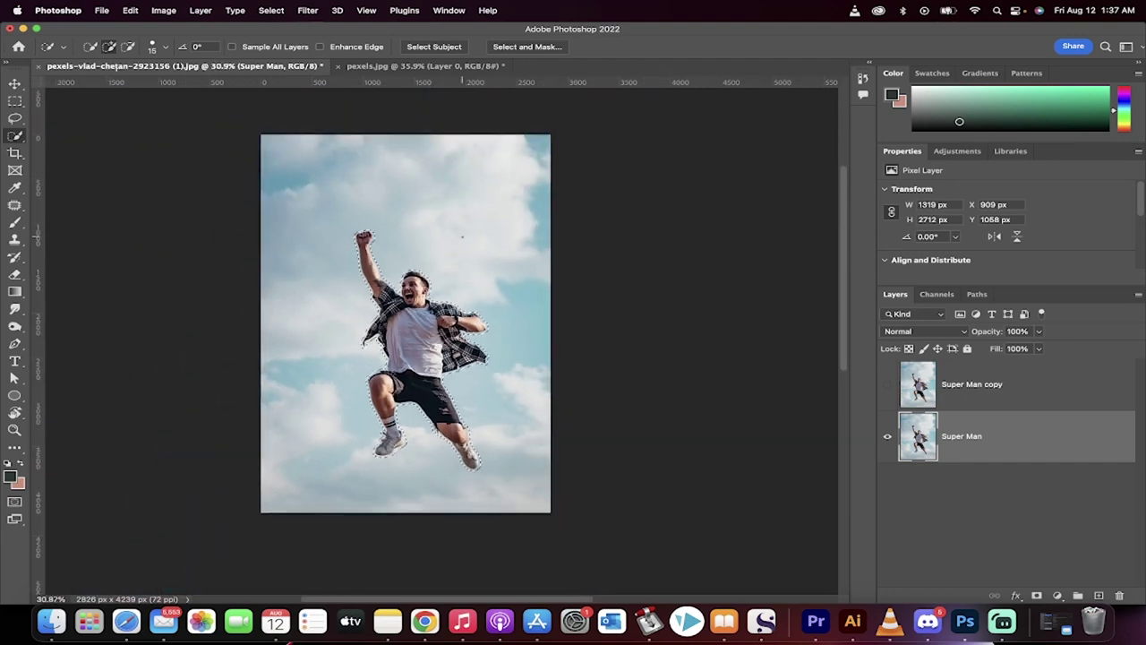
{"action": "left_click", "coordinate": [128, 8]}
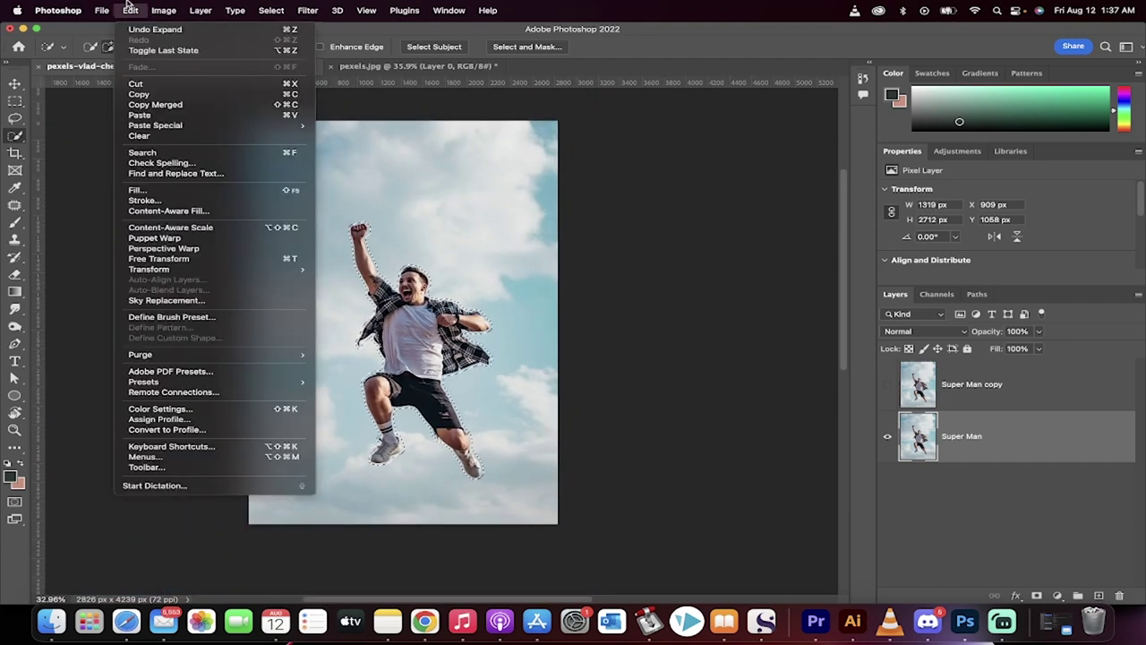
Step: Content-Aware fill the selection so the man is replaced with sky
{"action": "left_click", "coordinate": [146, 190]}
{"action": "left_click", "coordinate": [590, 243]}
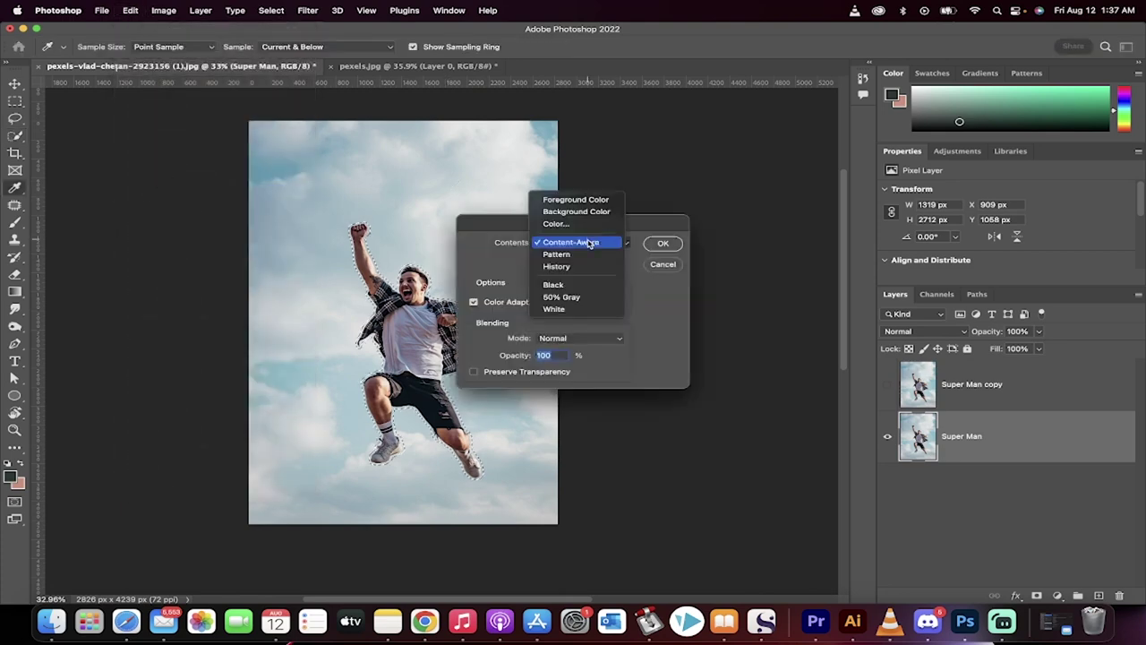
{"action": "left_click", "coordinate": [590, 242]}
{"action": "left_click", "coordinate": [661, 241]}
{"action": "key", "text": "w"}
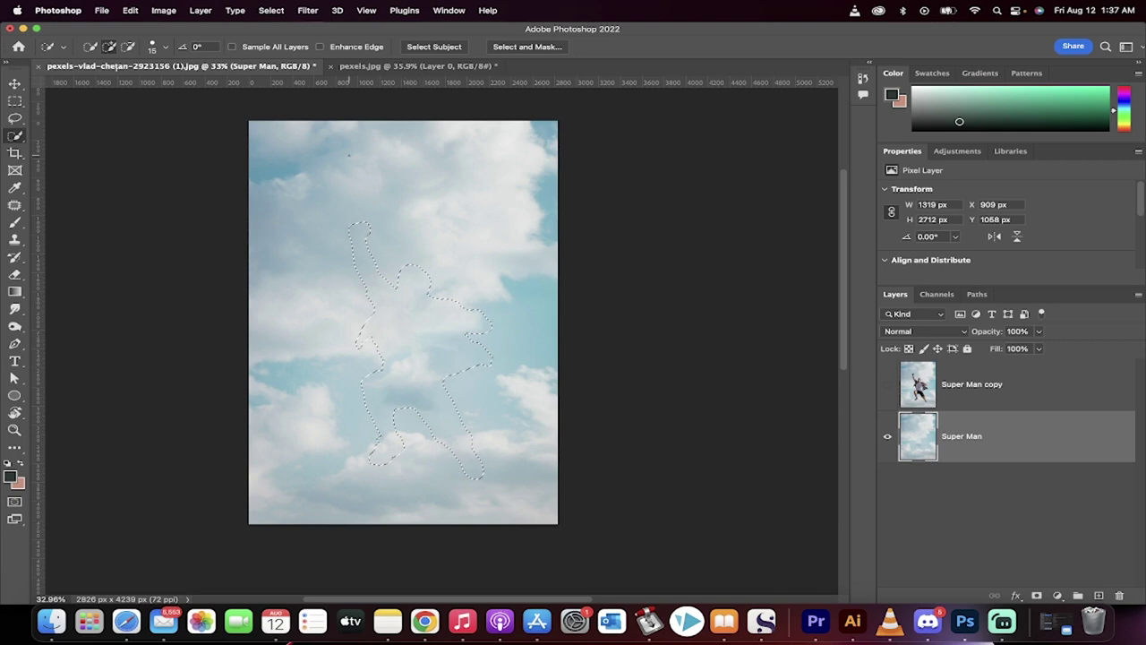
Step: Deselect, then make the Super Man copy layer active and visible again
{"action": "left_click", "coordinate": [268, 10]}
{"action": "left_click", "coordinate": [283, 40]}
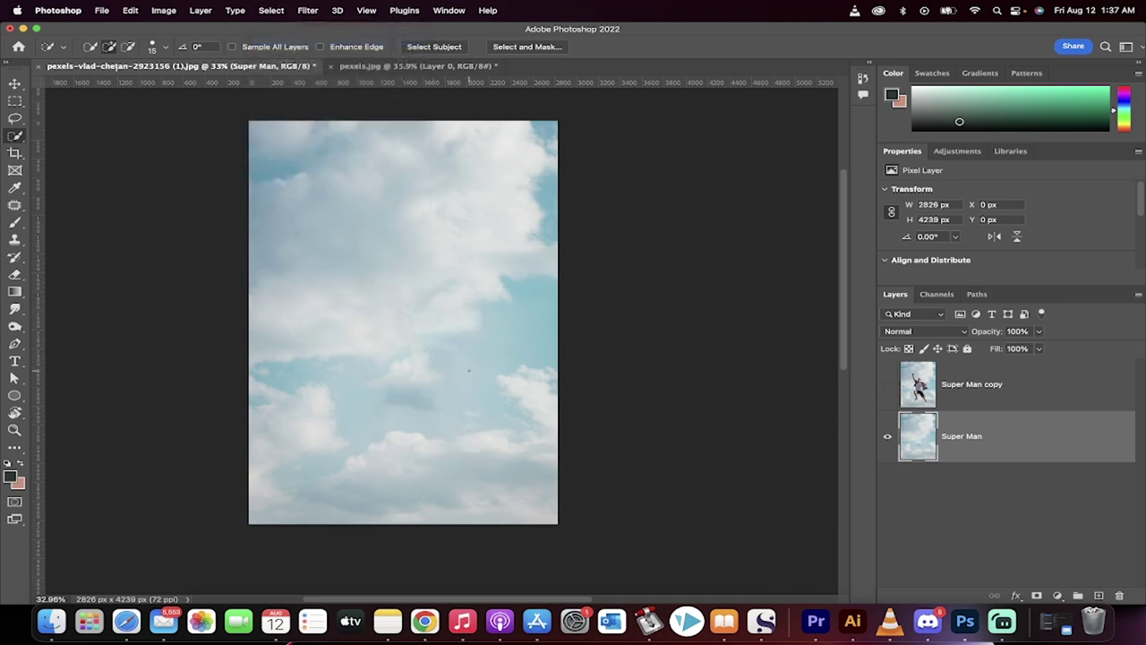
{"action": "scroll", "coordinate": [468, 370], "scroll_direction": "up", "scroll_amount": 2}
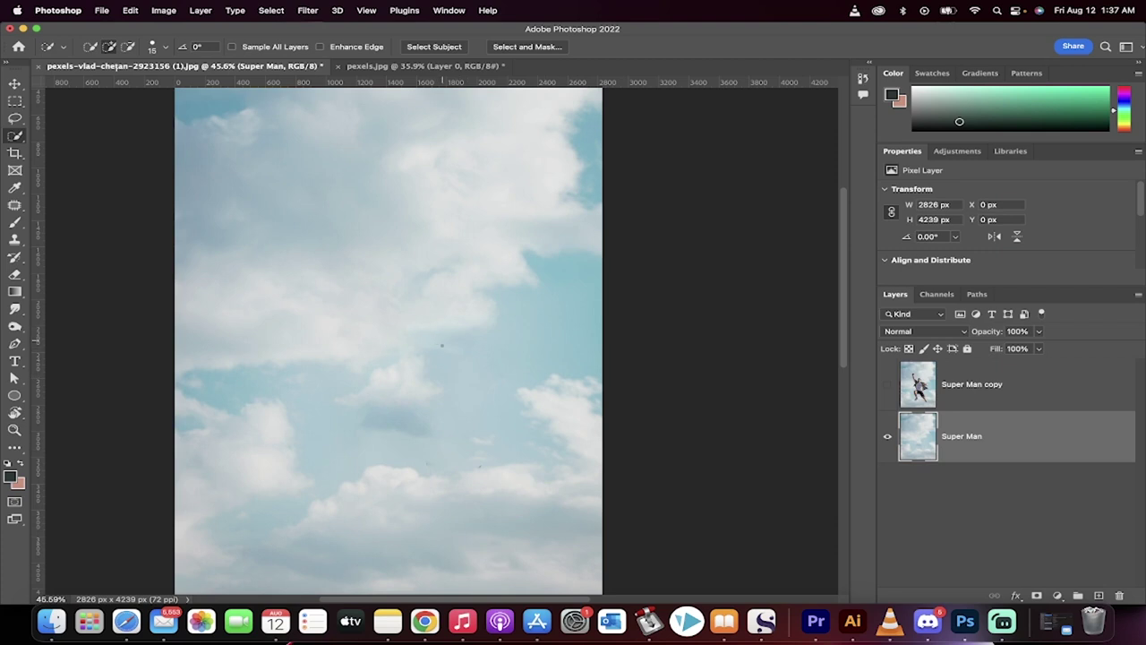
{"action": "scroll", "coordinate": [441, 367], "scroll_direction": "down", "scroll_amount": 2}
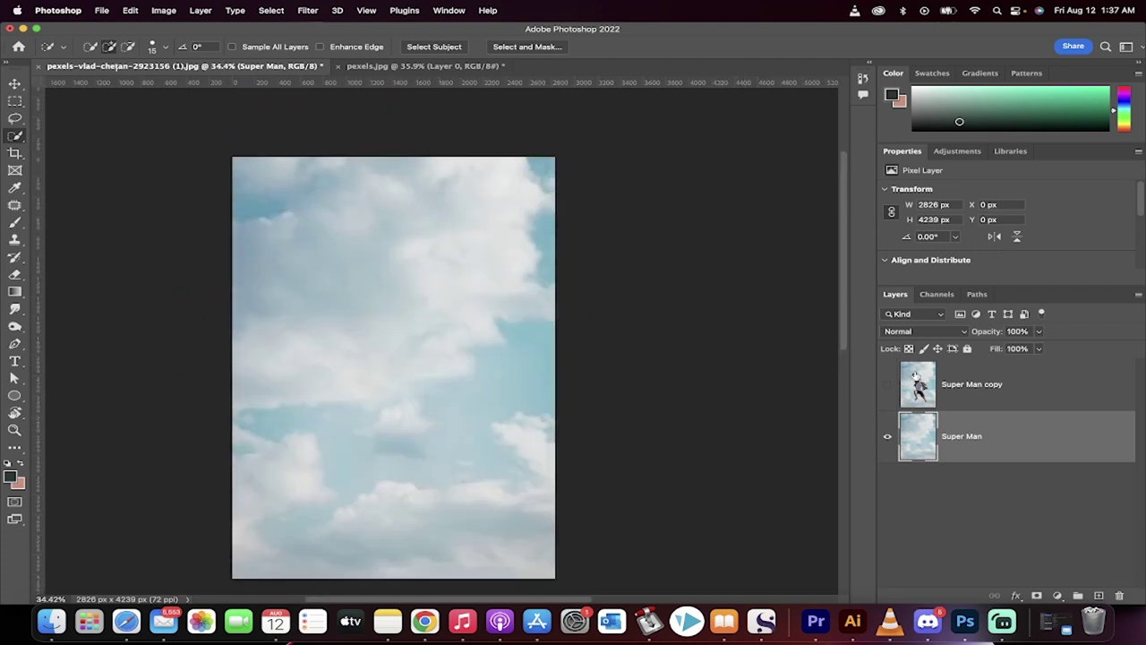
{"action": "left_click", "coordinate": [915, 376]}
{"action": "left_click", "coordinate": [889, 385]}
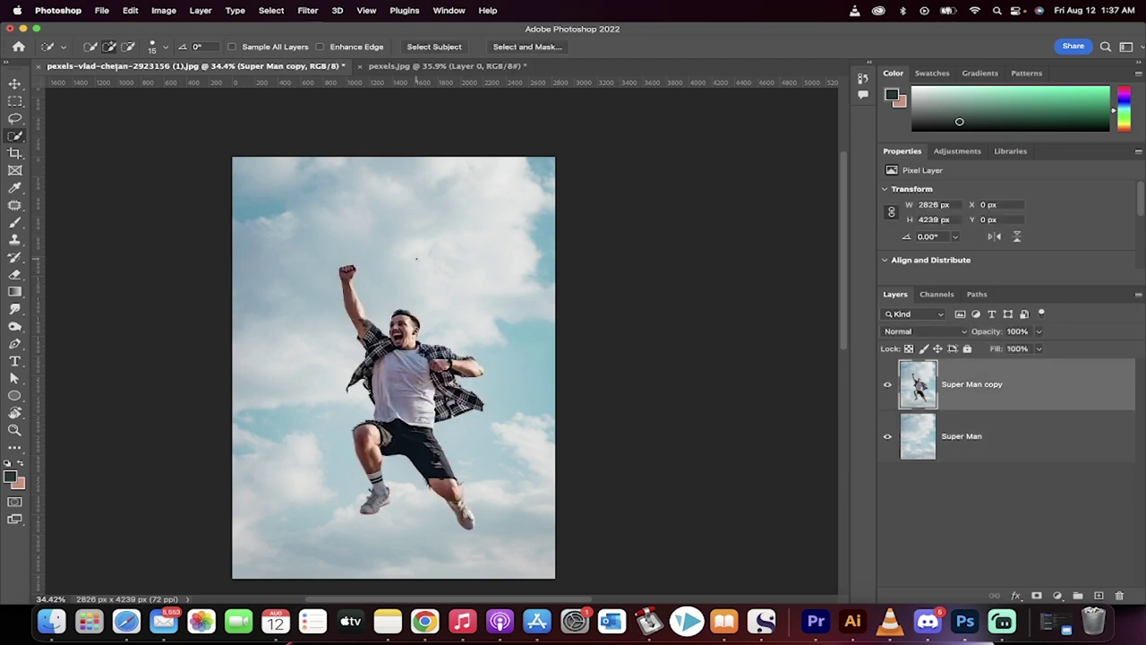
{"action": "scroll", "coordinate": [438, 300], "scroll_direction": "up", "scroll_amount": 2}
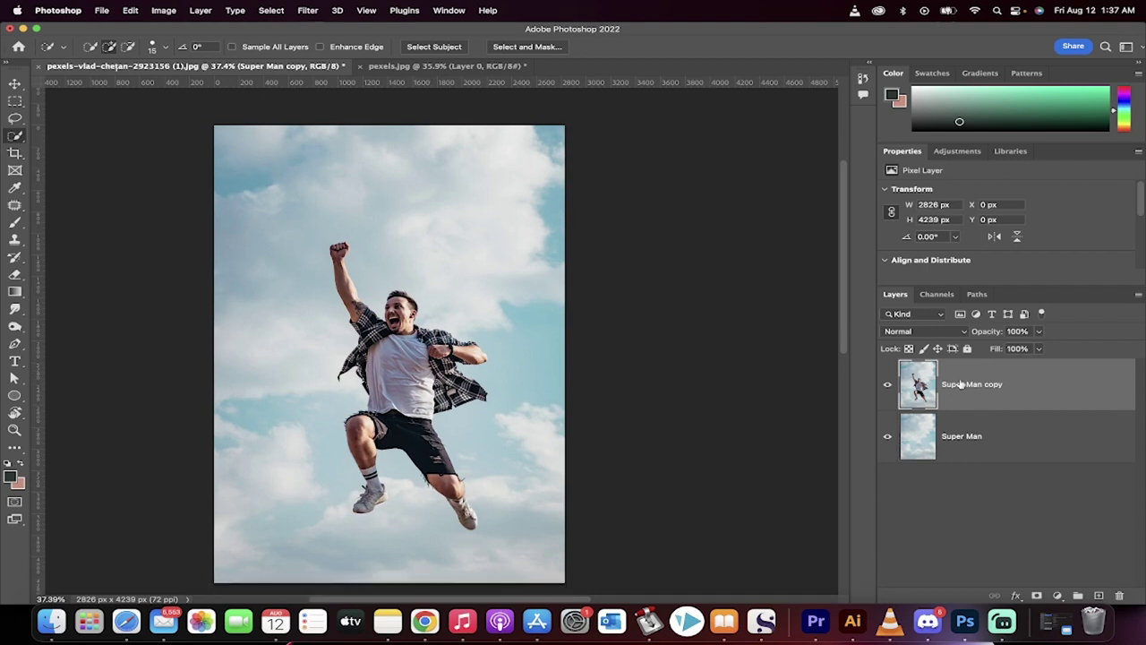
Step: Select the man with Select > Subject and copy him onto a new Layer 1 with Cmd+J
{"action": "left_click", "coordinate": [887, 384]}
{"action": "left_click", "coordinate": [887, 384]}
{"action": "left_click", "coordinate": [271, 10]}
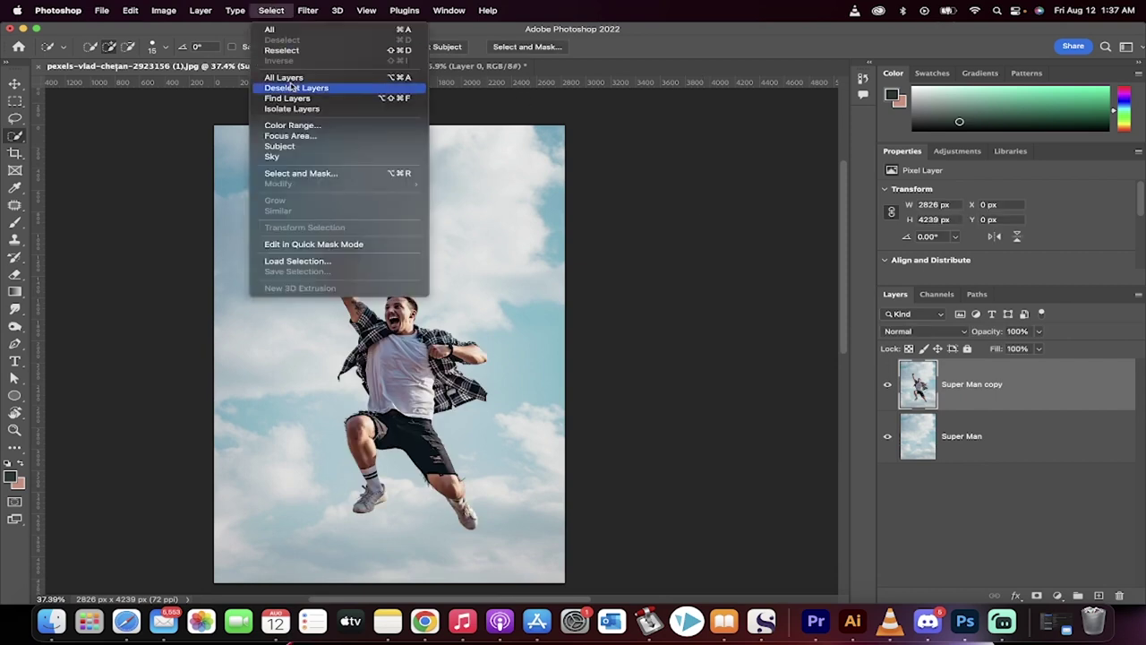
{"action": "left_click", "coordinate": [295, 147]}
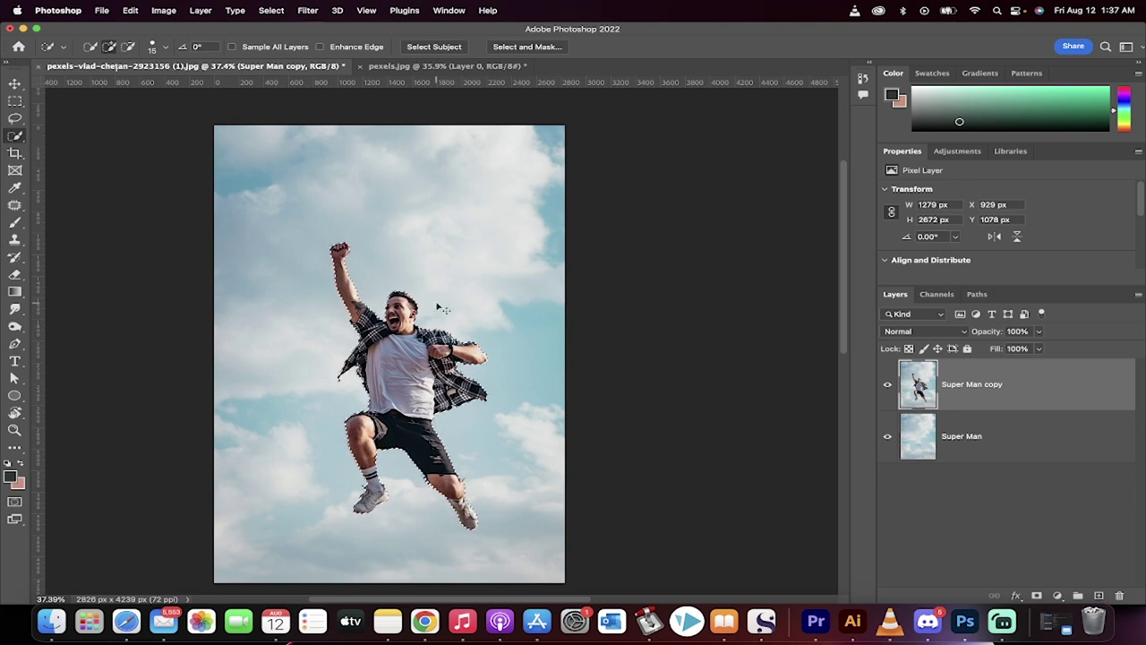
{"action": "key", "text": "super+j"}
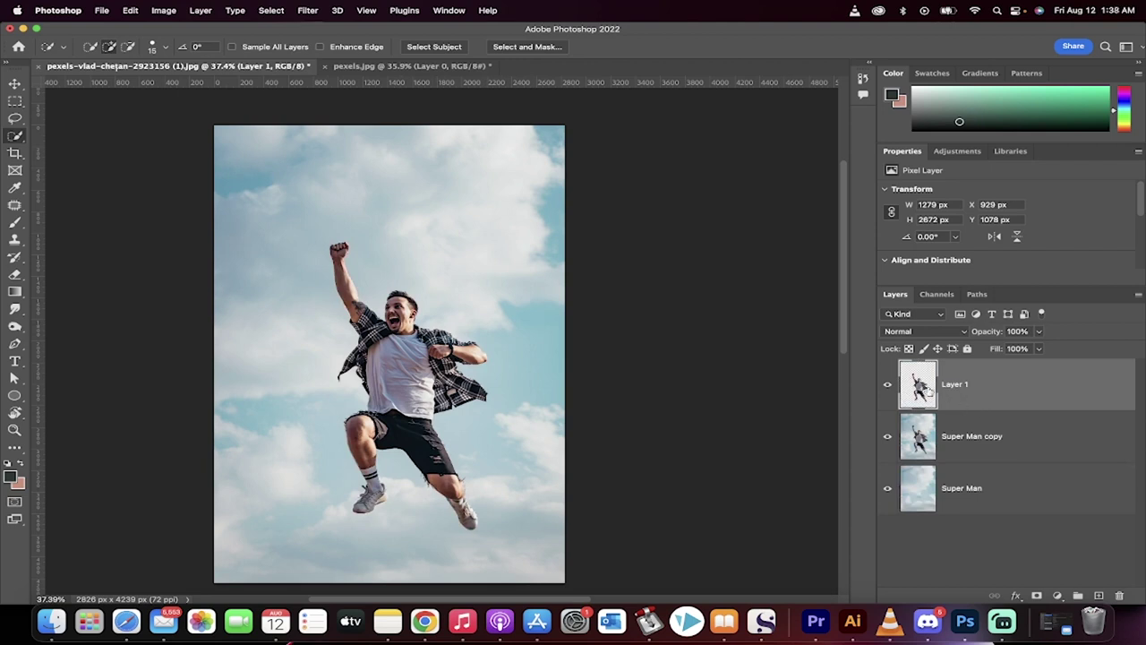
Step: Hide the Super Man copy layer and switch to the Move tool
{"action": "left_click", "coordinate": [887, 436]}
{"action": "scroll", "coordinate": [445, 338], "scroll_direction": "down", "scroll_amount": 2}
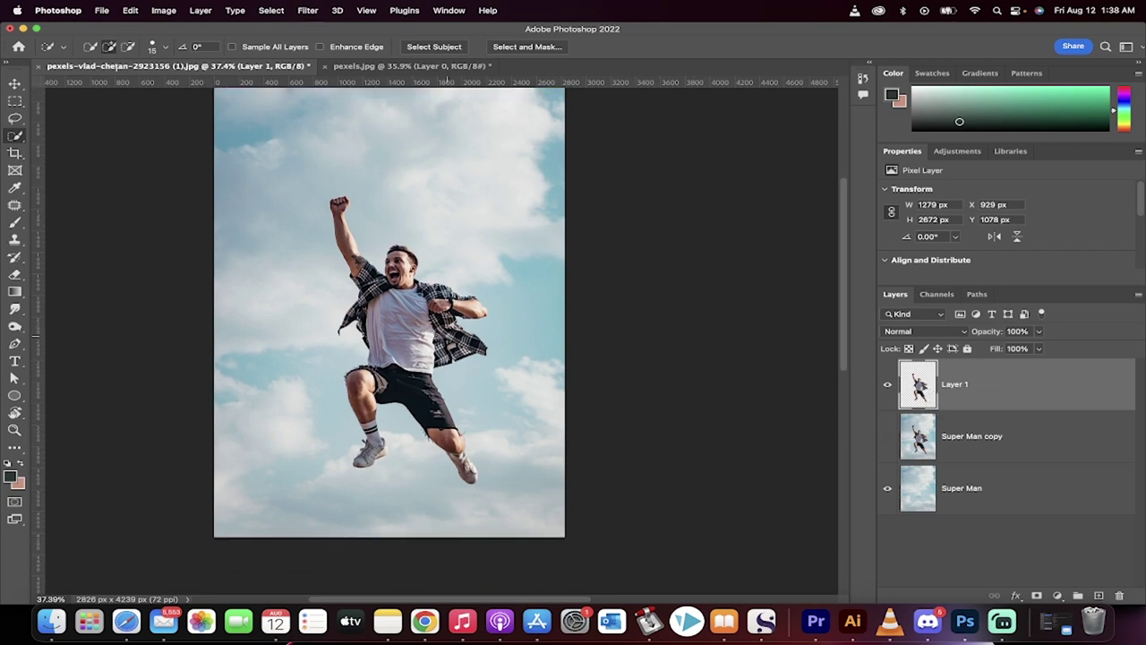
{"action": "left_click", "coordinate": [15, 84]}
Step: Apply Edit > Puppet Warp to the man on Layer 1 and zoom in
{"action": "left_click", "coordinate": [134, 8]}
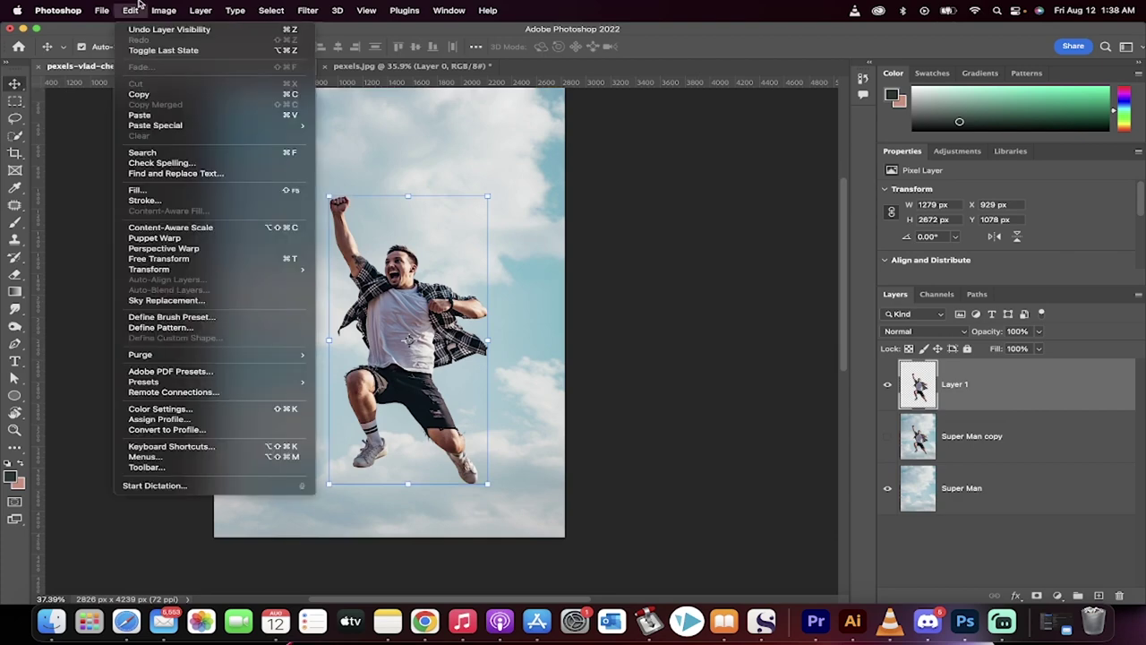
{"action": "left_click", "coordinate": [160, 237]}
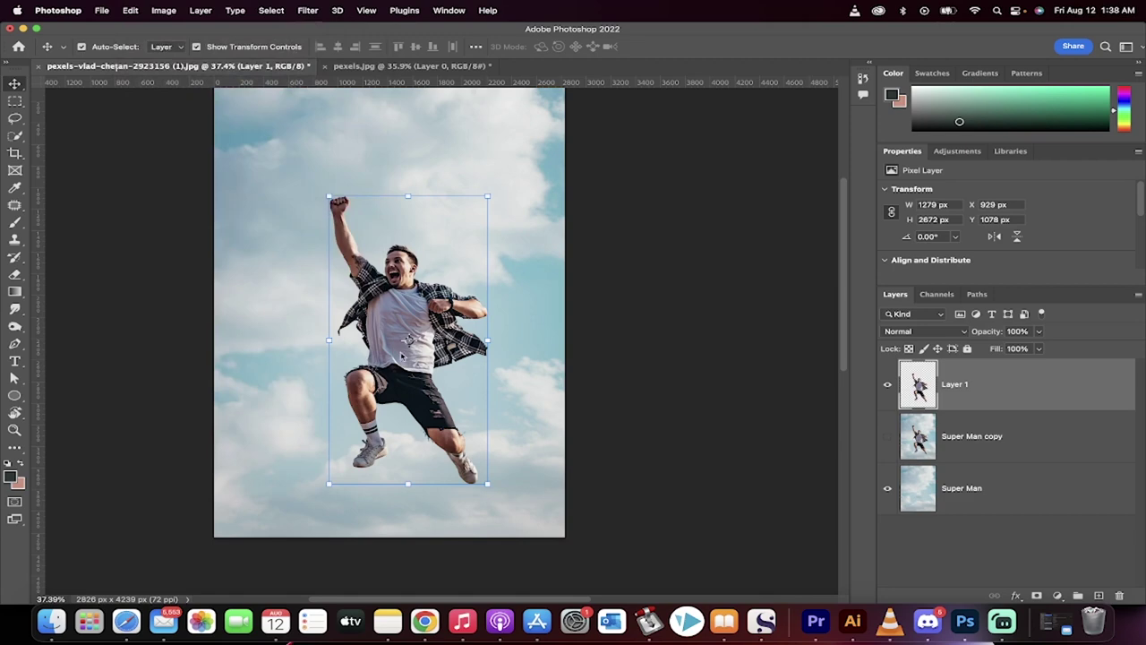
{"action": "scroll", "coordinate": [411, 268], "scroll_direction": "up", "scroll_amount": 2}
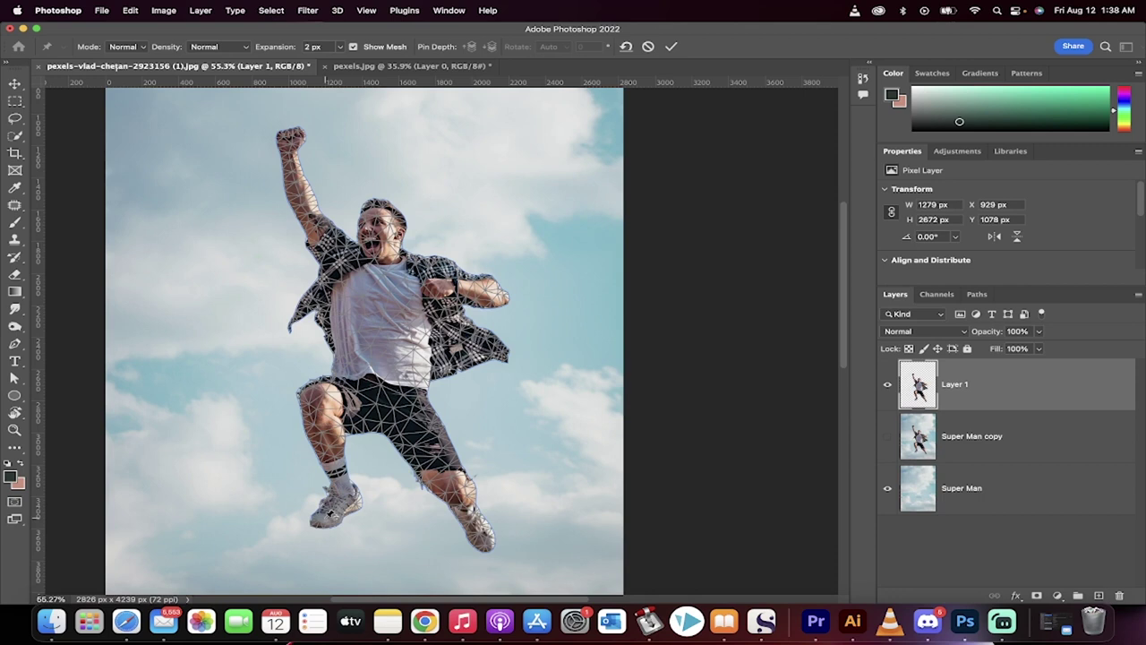
Step: Place pins along the left leg from the shoe through the shin to the top of the thigh
{"action": "left_click", "coordinate": [330, 513]}
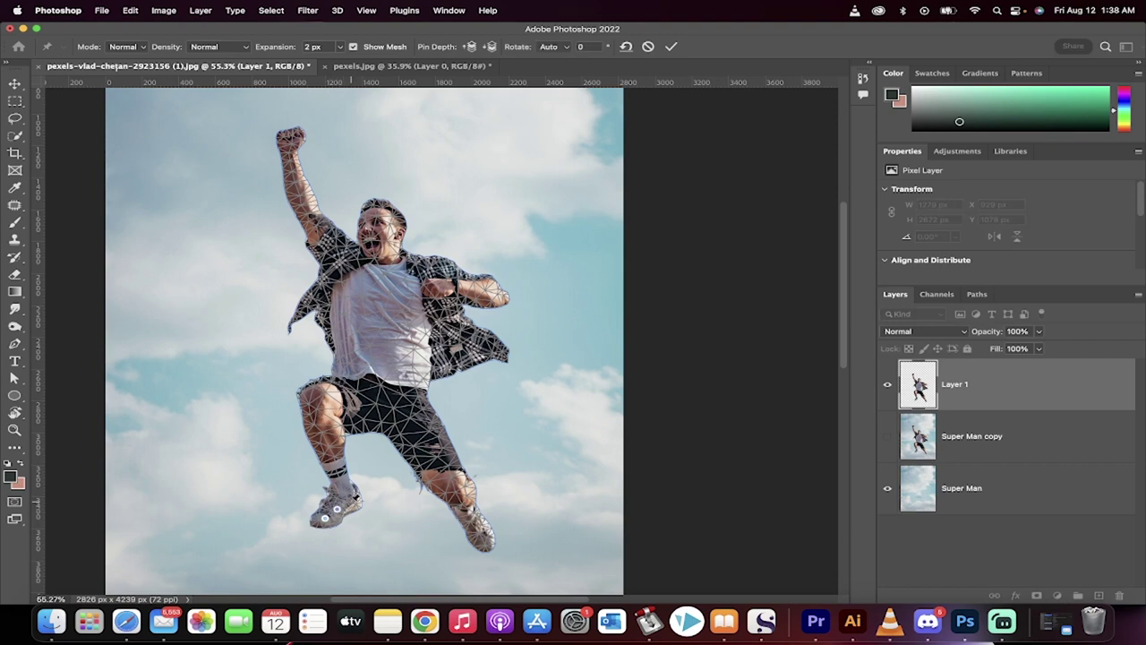
{"action": "left_click", "coordinate": [354, 498]}
{"action": "left_click_drag", "start_coordinate": [351, 483], "coordinate": [345, 483]}
{"action": "left_click", "coordinate": [340, 470]}
{"action": "left_click", "coordinate": [332, 457]}
{"action": "left_click", "coordinate": [328, 440]}
{"action": "left_click", "coordinate": [322, 422]}
{"action": "left_click", "coordinate": [316, 404]}
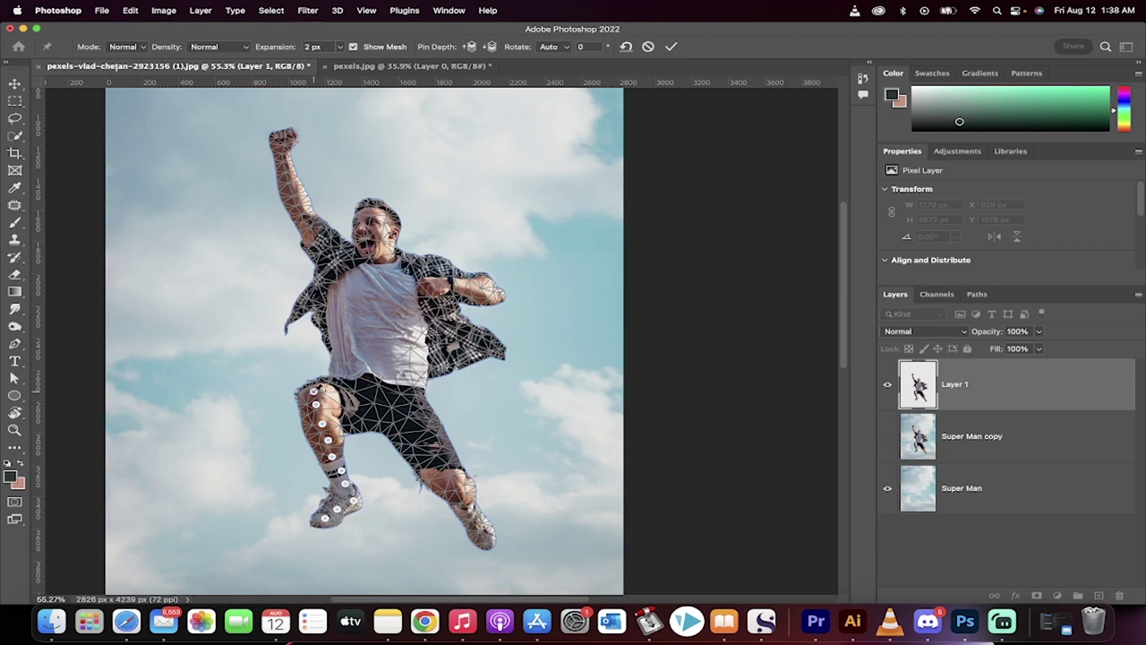
{"action": "left_click", "coordinate": [313, 391]}
Step: Rotate the left shoe around its pin and dismiss the pin-too-close warning
{"action": "left_click_drag", "start_coordinate": [332, 525], "coordinate": [357, 499]}
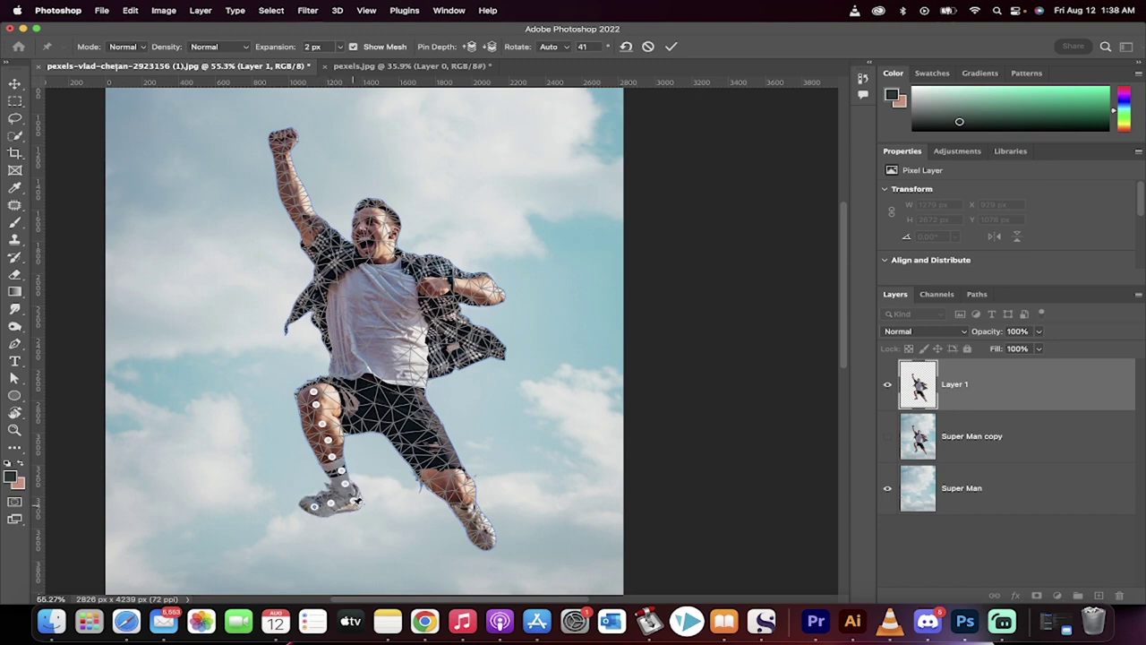
{"action": "left_click", "coordinate": [356, 501]}
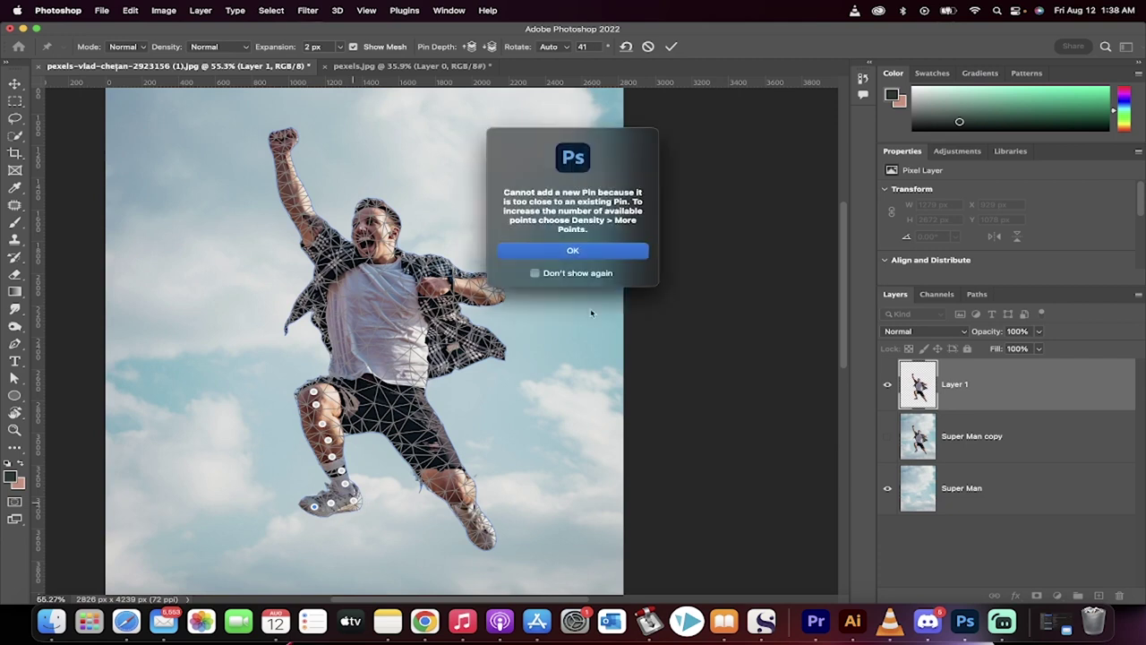
{"action": "left_click", "coordinate": [573, 252]}
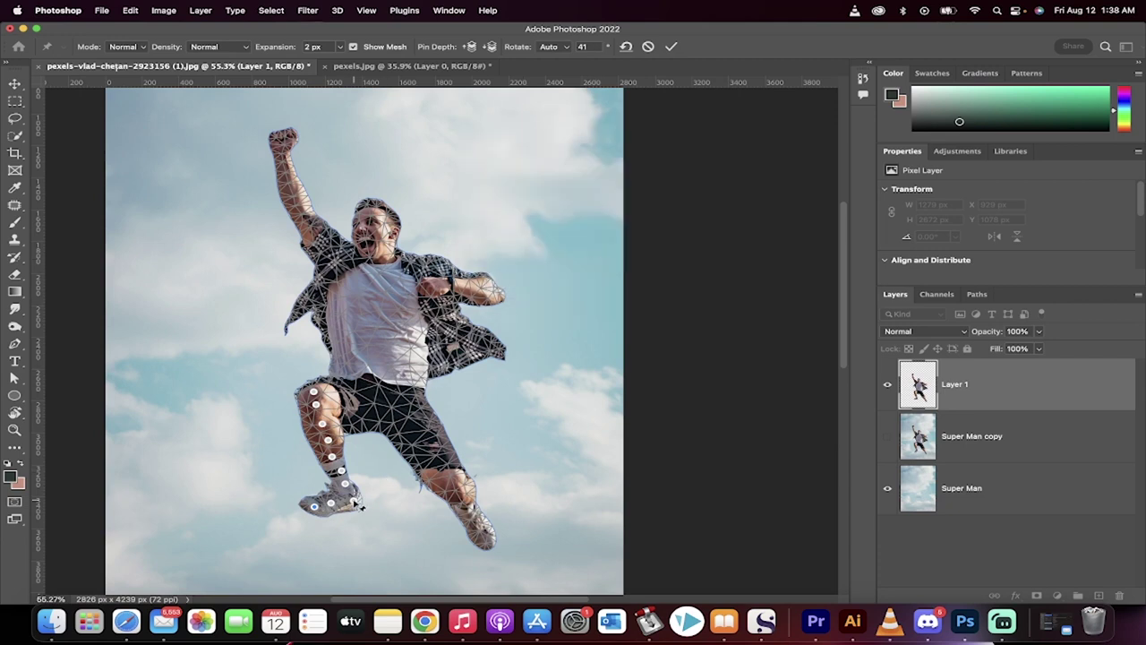
{"action": "left_click_drag", "start_coordinate": [360, 507], "coordinate": [331, 499]}
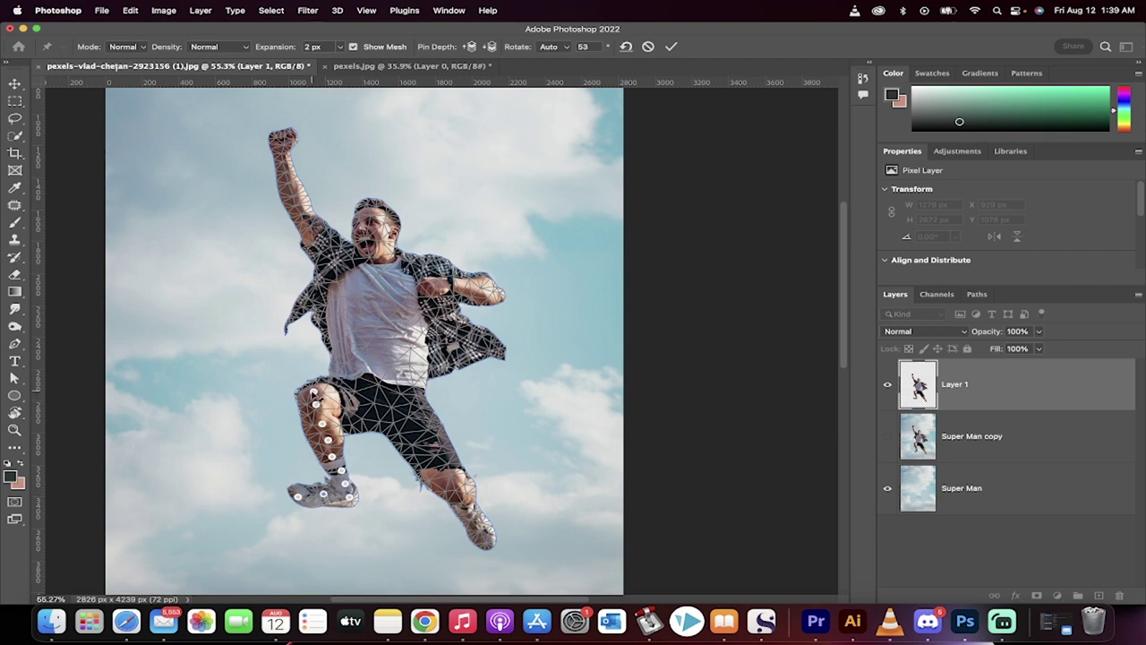
Step: Swing the upper body around the knee pin, add a shin pin, and bend the foot
{"action": "mouse_move", "coordinate": [313, 392]}
{"action": "left_mouse_down"}
{"action": "mouse_move", "coordinate": [330, 392]}
{"action": "mouse_move", "coordinate": [324, 409]}
{"action": "mouse_move", "coordinate": [333, 386]}
{"action": "left_mouse_up"}
{"action": "left_click", "coordinate": [326, 426]}
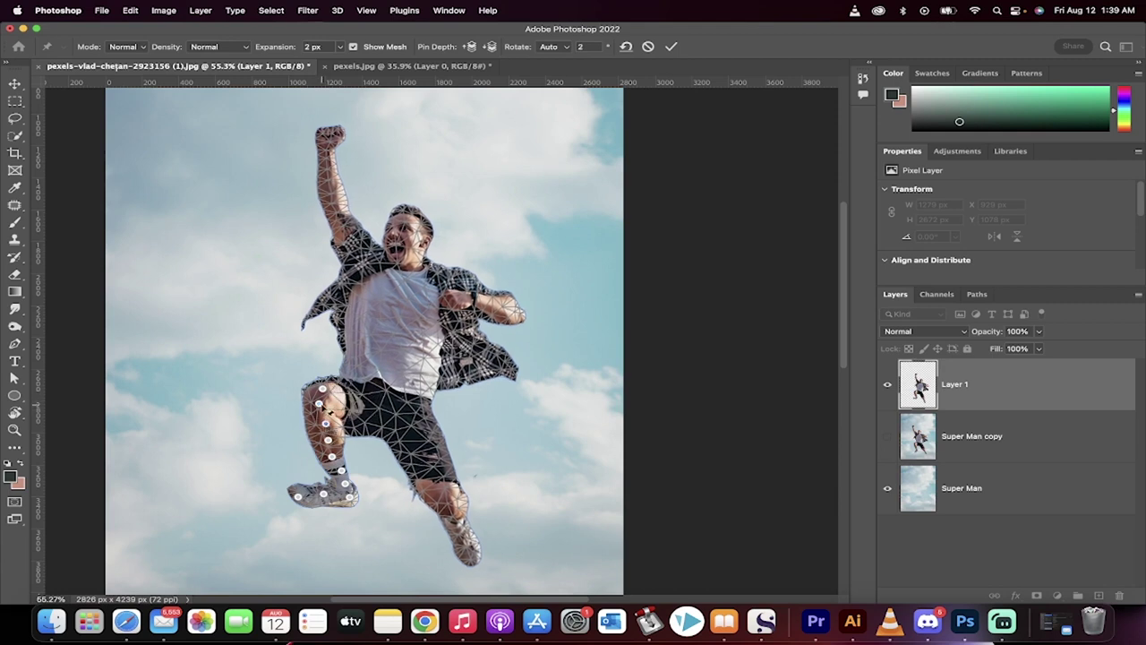
{"action": "left_click_drag", "start_coordinate": [335, 381], "coordinate": [350, 385]}
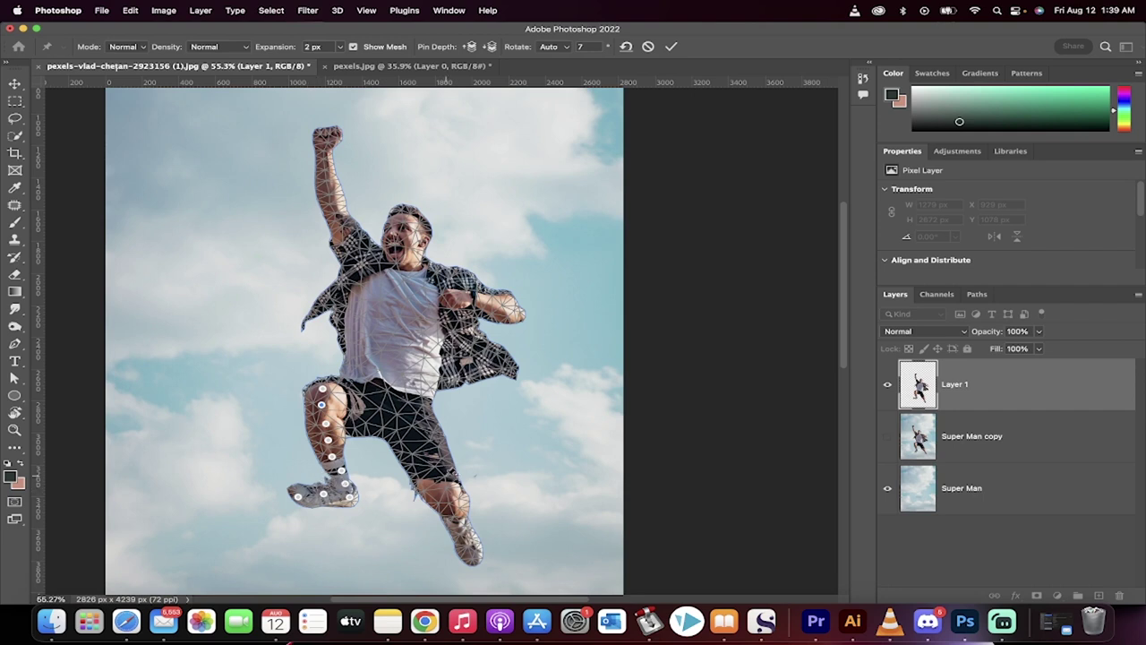
{"action": "left_click_drag", "start_coordinate": [330, 498], "coordinate": [356, 489], "text": "alt"}
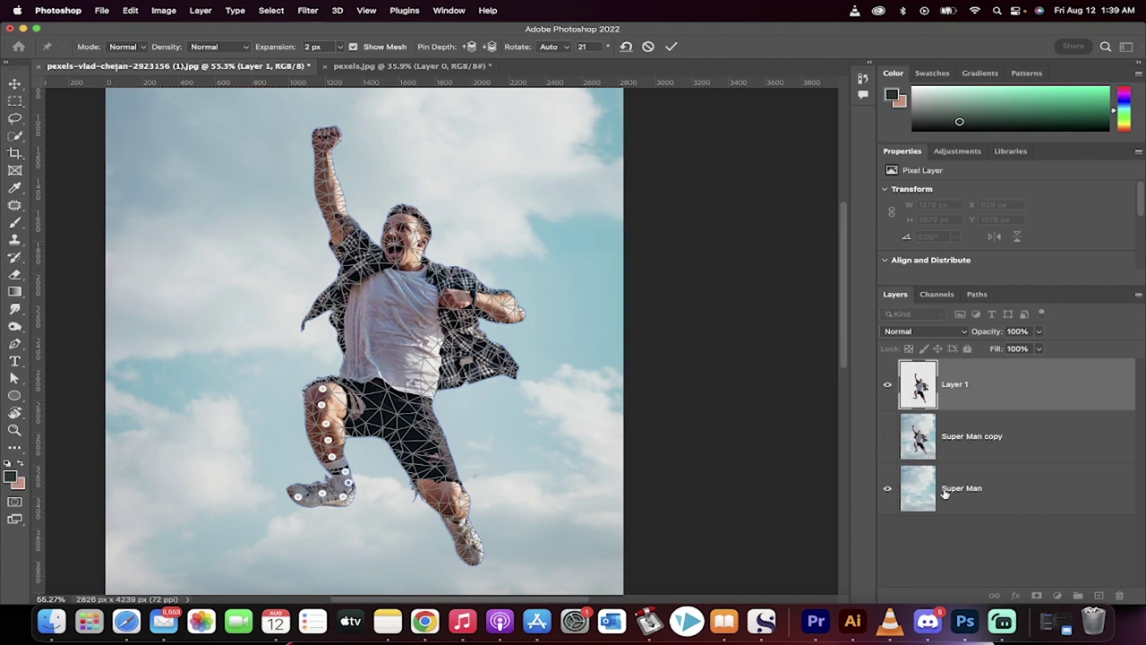
Step: Commit the Puppet Warp and show both Layer 1 and Super Man copy to compare
{"action": "key", "text": "Return"}
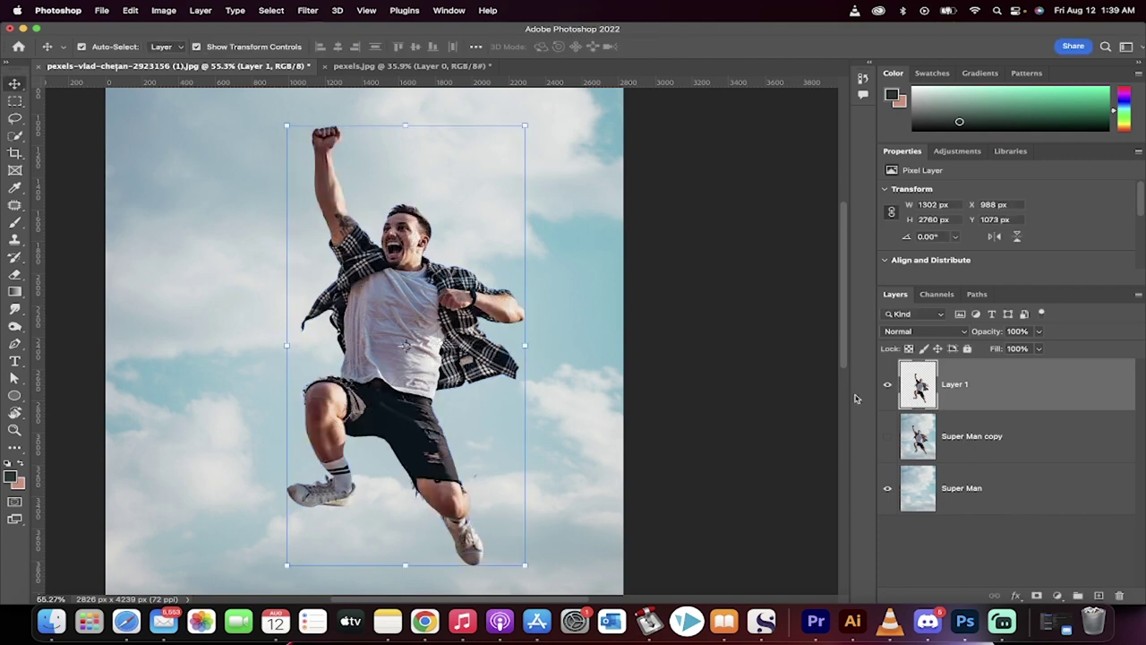
{"action": "left_click", "coordinate": [888, 385]}
{"action": "left_click", "coordinate": [887, 436]}
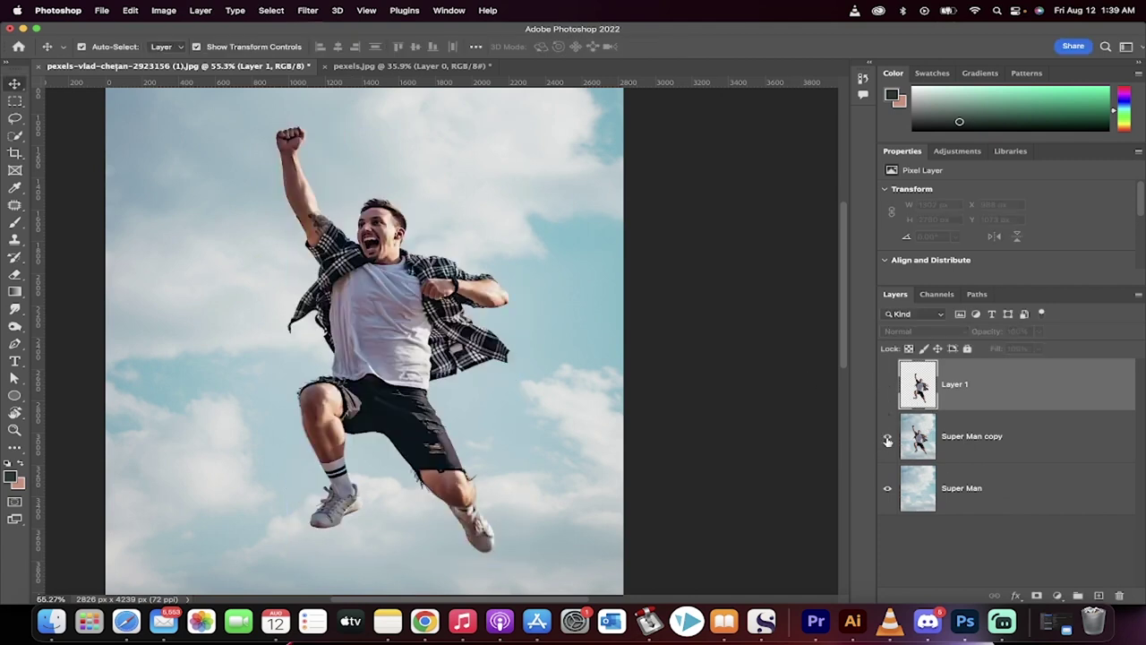
{"action": "left_click", "coordinate": [888, 385]}
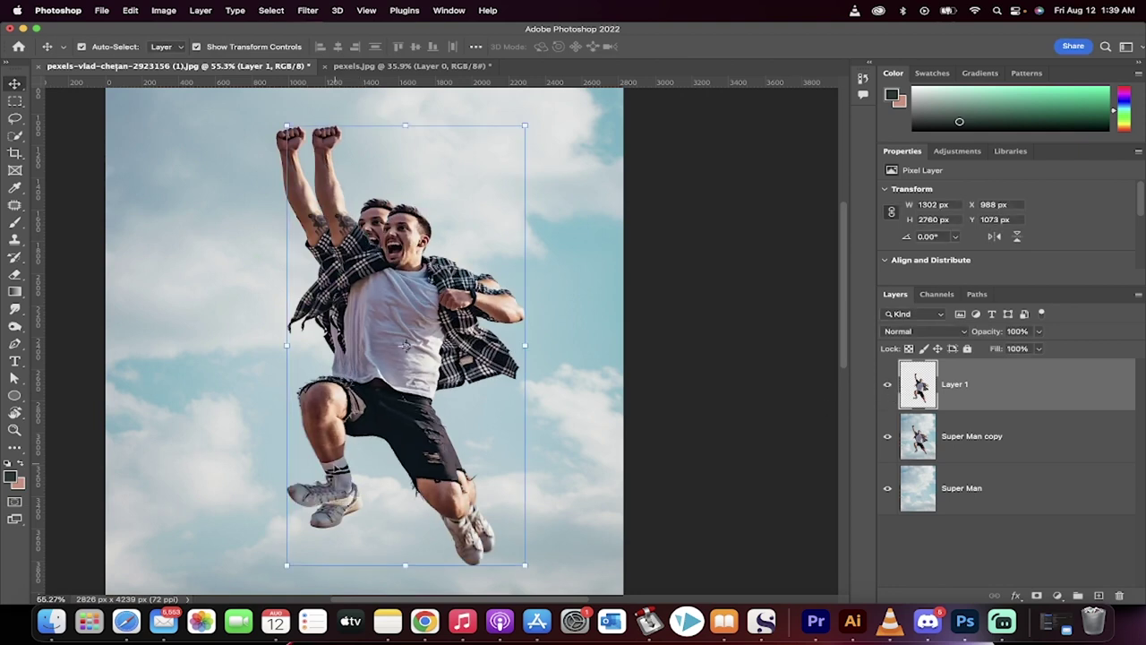